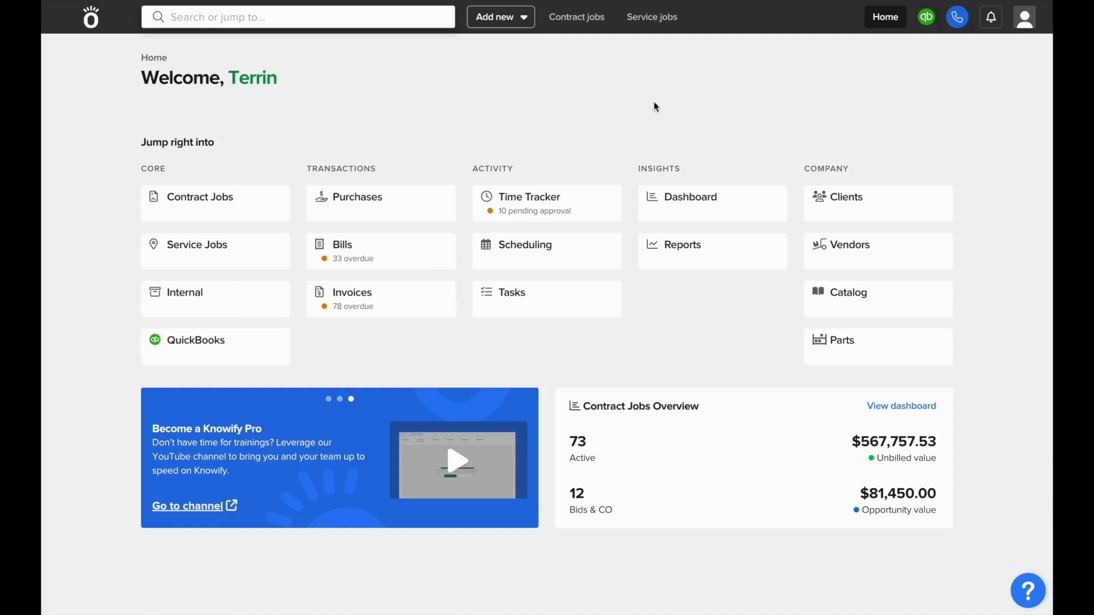
Open the Admin Rates & Resources page listing each resource's cost per hour.
{"action": "left_click", "coordinate": [1024, 18]}
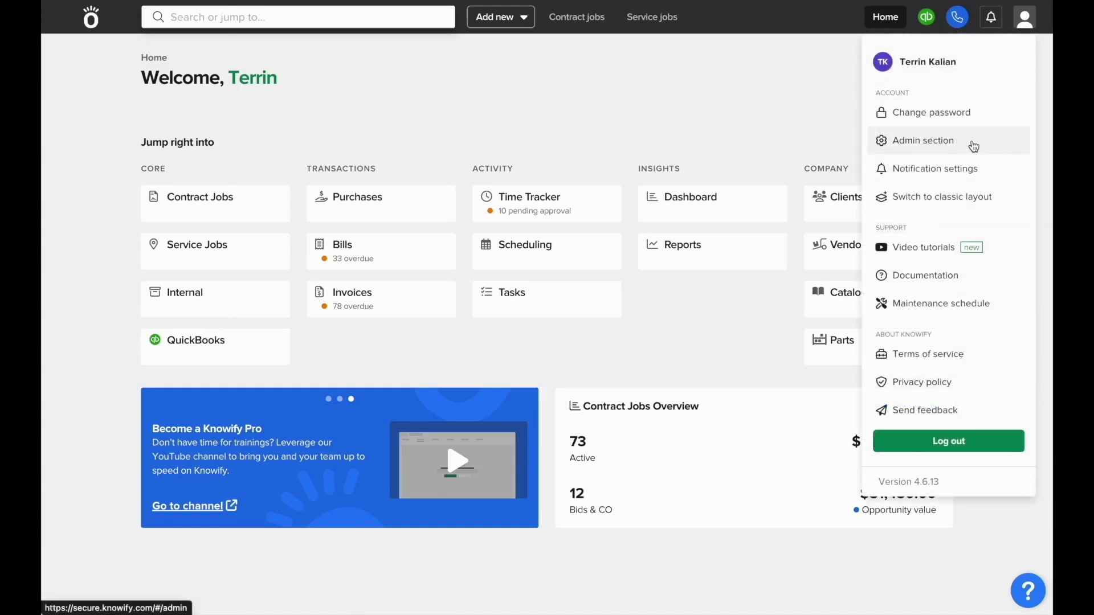
{"action": "left_click", "coordinate": [973, 146]}
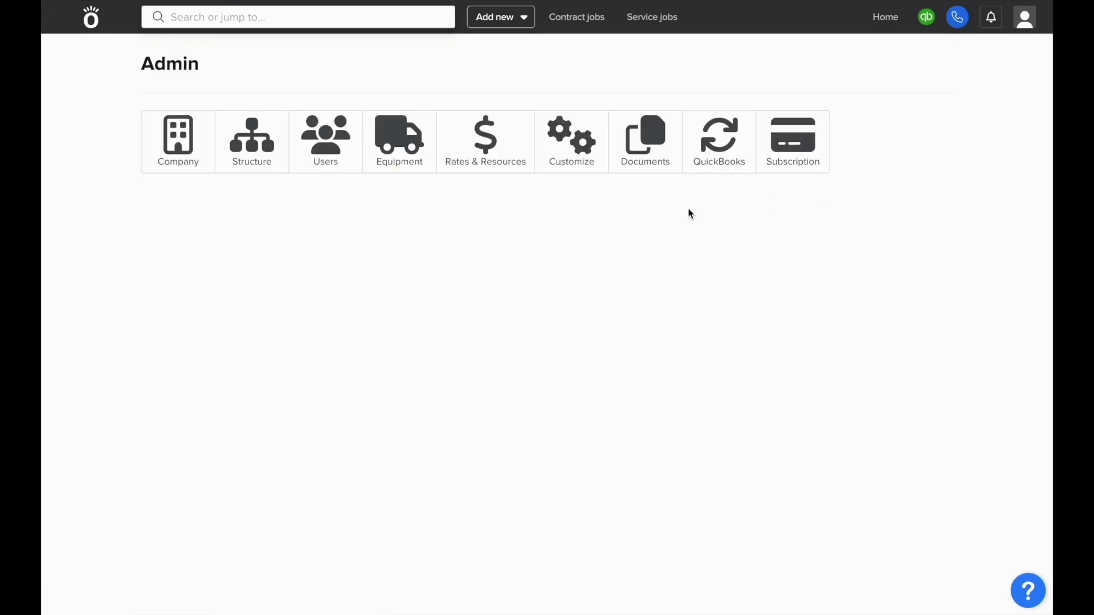
{"action": "left_click", "coordinate": [482, 165]}
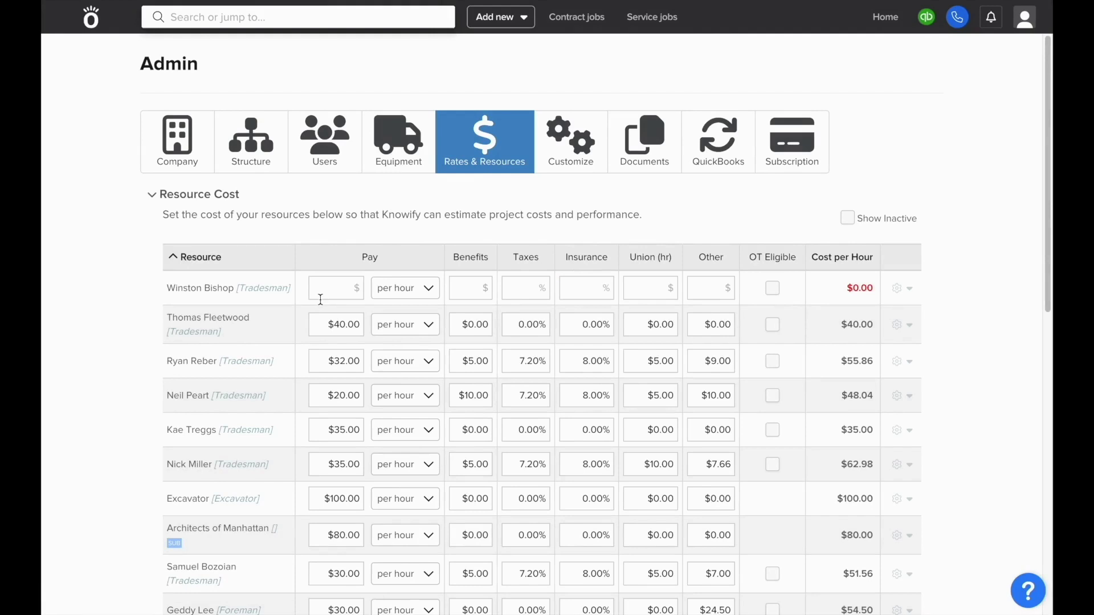
Set the first tradesman's pay to $40.00 per hour.
{"action": "left_click", "coordinate": [320, 298]}
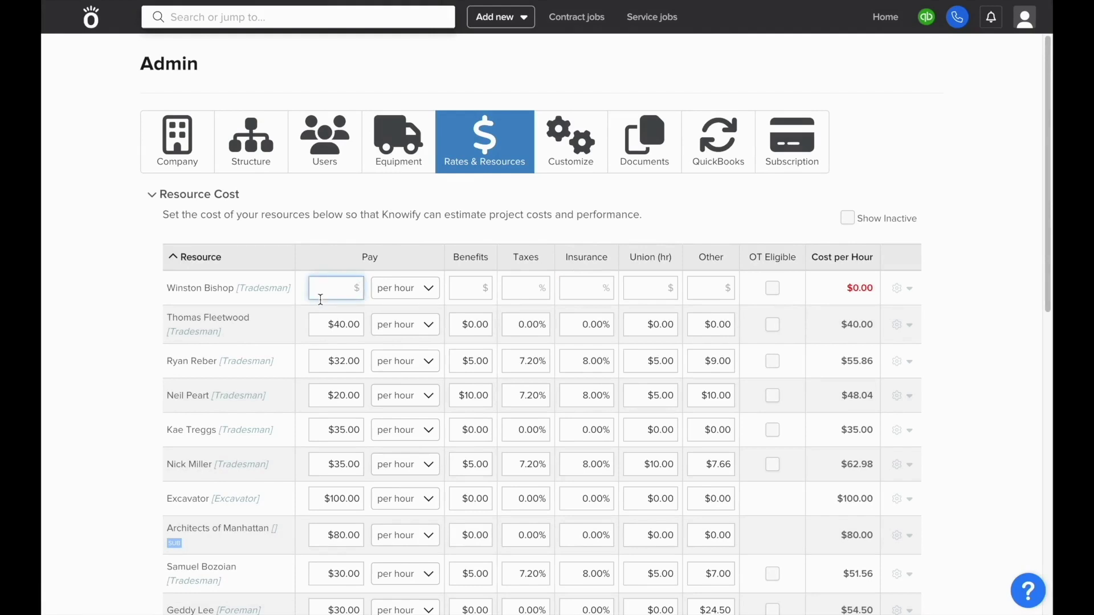
{"action": "type", "text": "40"}
{"action": "left_click", "coordinate": [386, 295]}
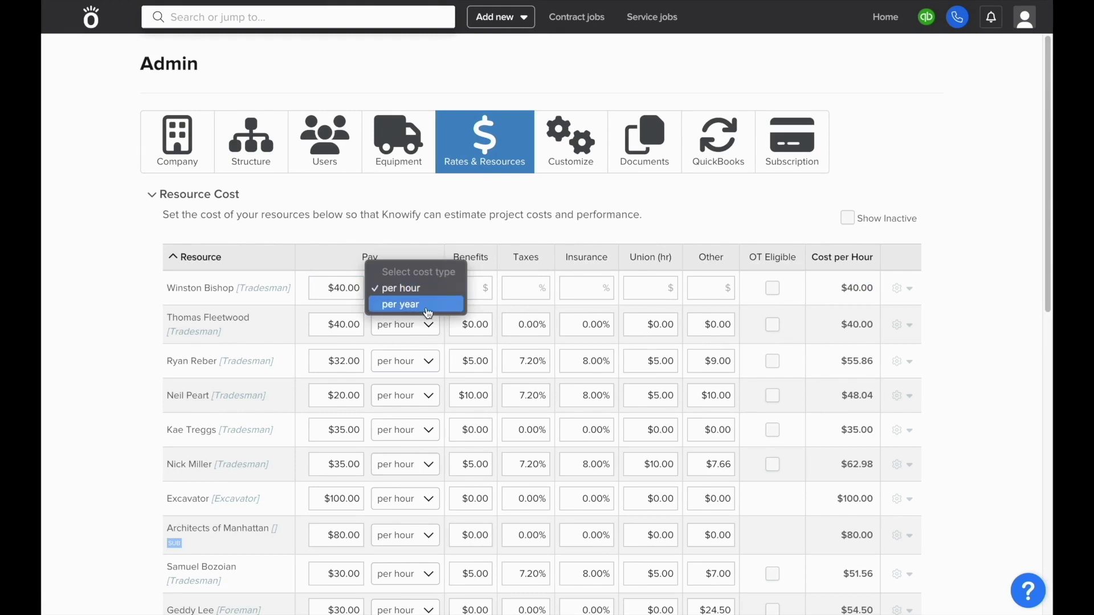
{"action": "left_click", "coordinate": [393, 302]}
{"action": "left_click", "coordinate": [359, 288]}
{"action": "left_click_drag", "start_coordinate": [361, 288], "coordinate": [328, 288]}
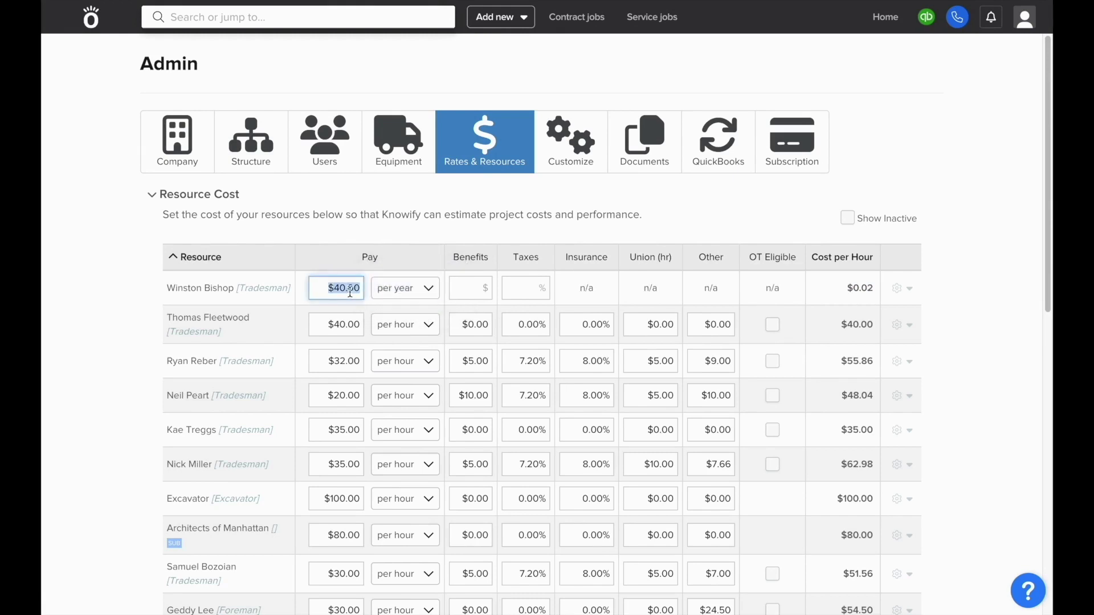
{"action": "type", "text": "40,000"}
{"action": "left_click", "coordinate": [377, 252]}
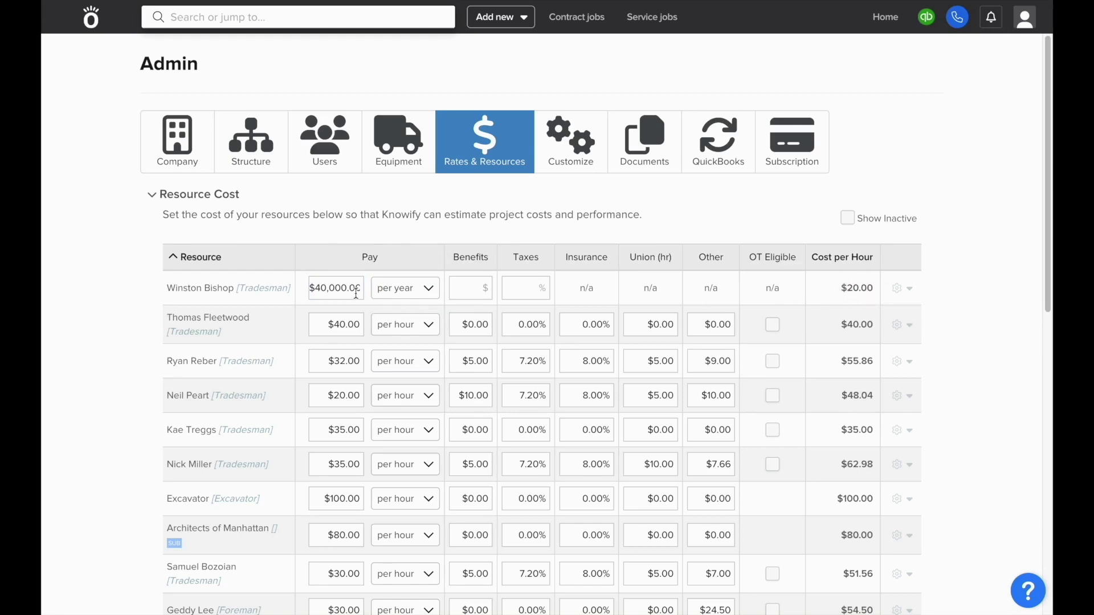
{"action": "left_click", "coordinate": [376, 290]}
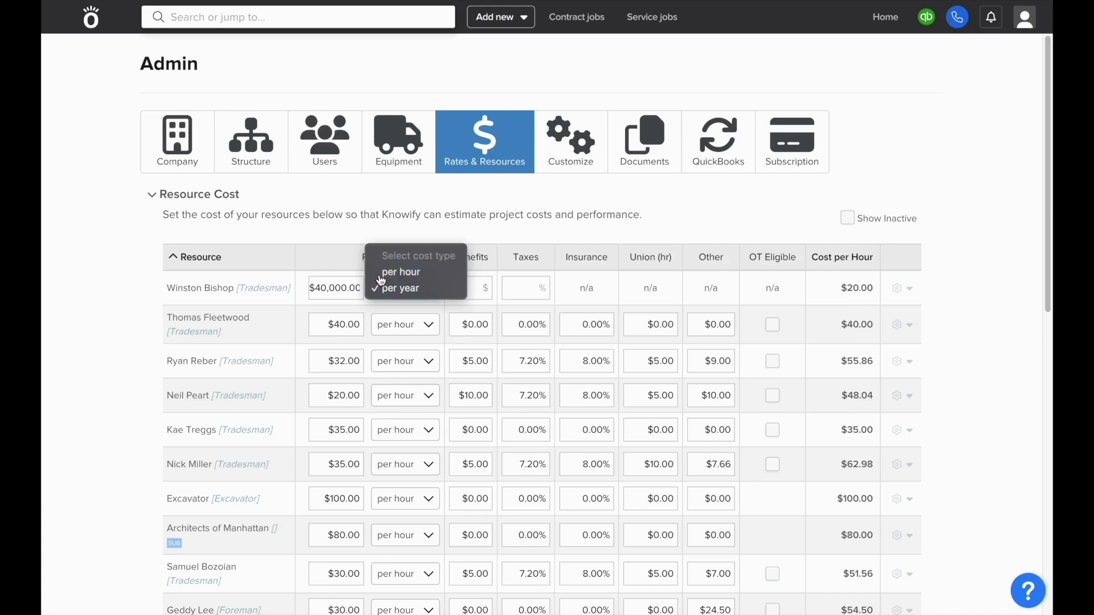
{"action": "left_click", "coordinate": [379, 272]}
{"action": "left_click", "coordinate": [345, 286]}
{"action": "type", "text": "40"}
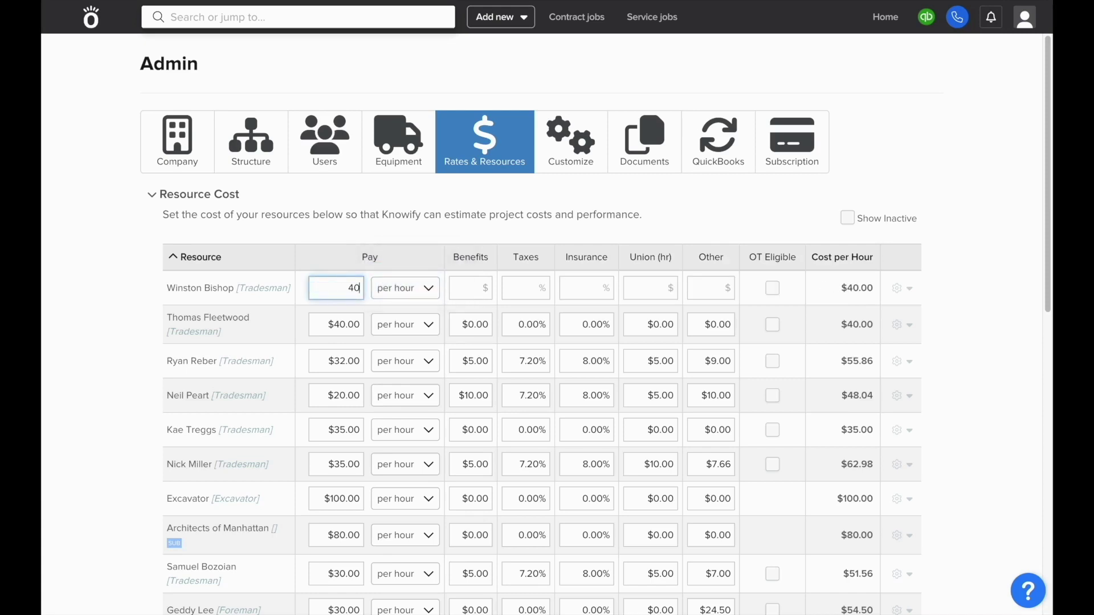
Enter Benefits 7, Taxes 7.2%, Insurance 8%, Union $15 and Other $7.45, reaching $75.53/hour.
{"action": "left_click", "coordinate": [479, 284]}
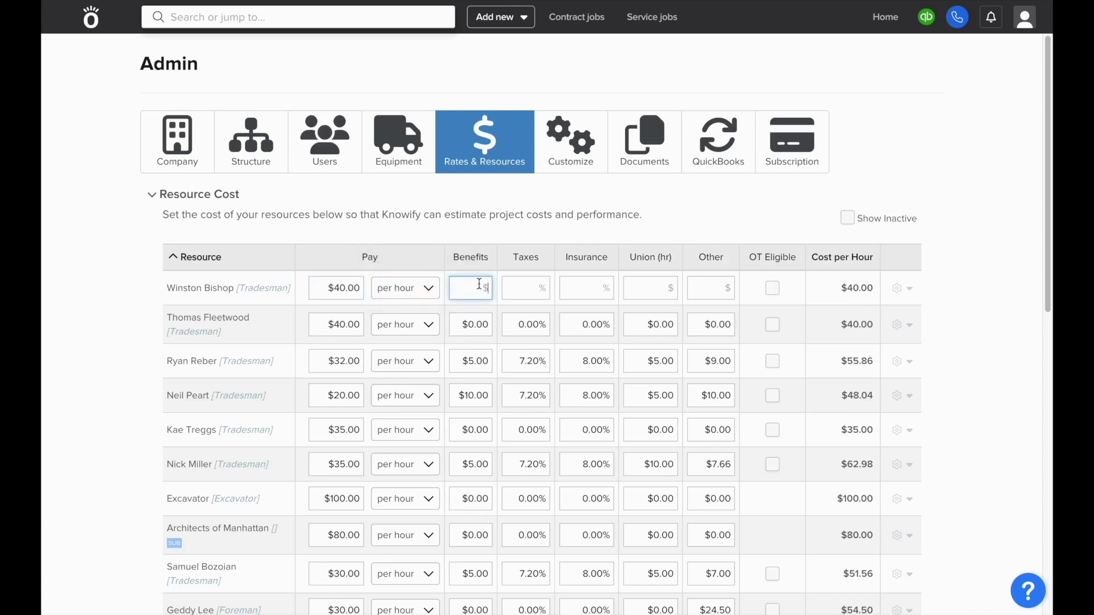
{"action": "type", "text": "7"}
{"action": "left_click", "coordinate": [520, 287]}
{"action": "type", "text": "7"}
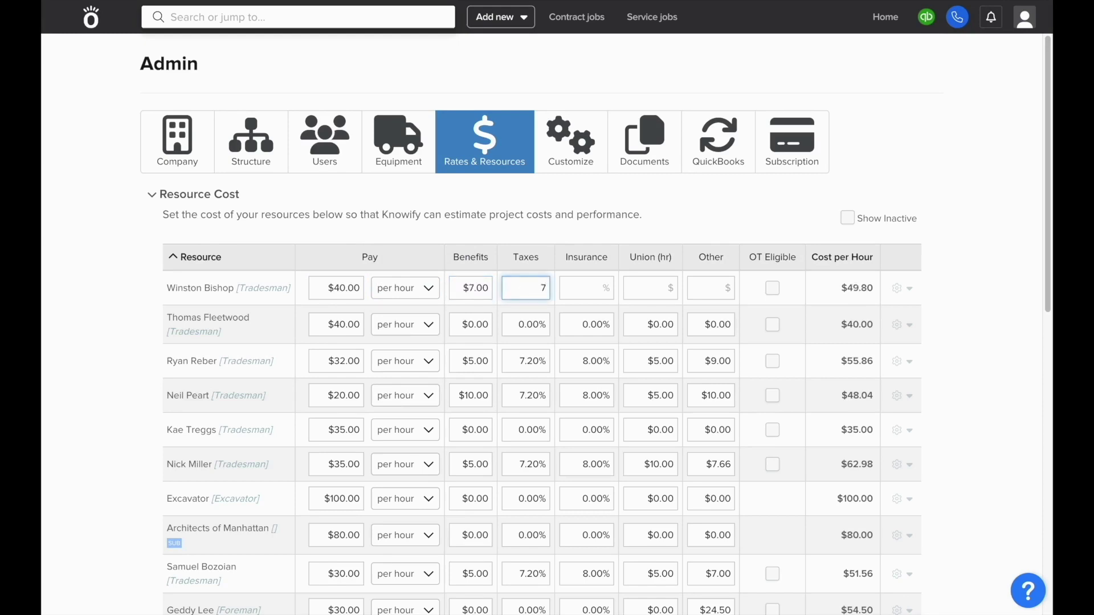
{"action": "type", "text": ".2"}
{"action": "left_click", "coordinate": [608, 292]}
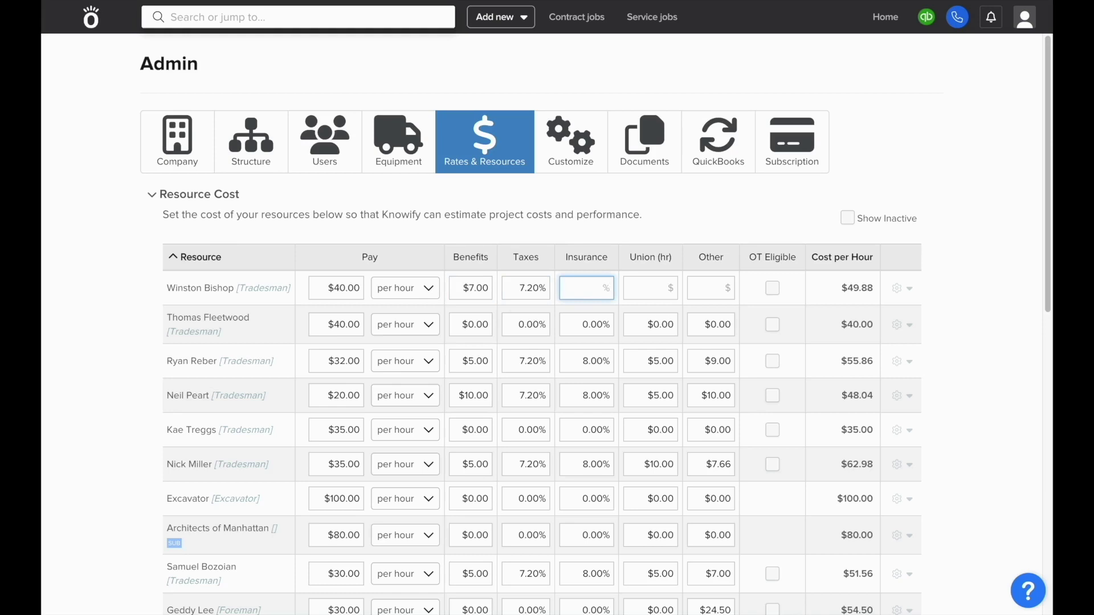
{"action": "type", "text": "8"}
{"action": "key", "text": "Tab"}
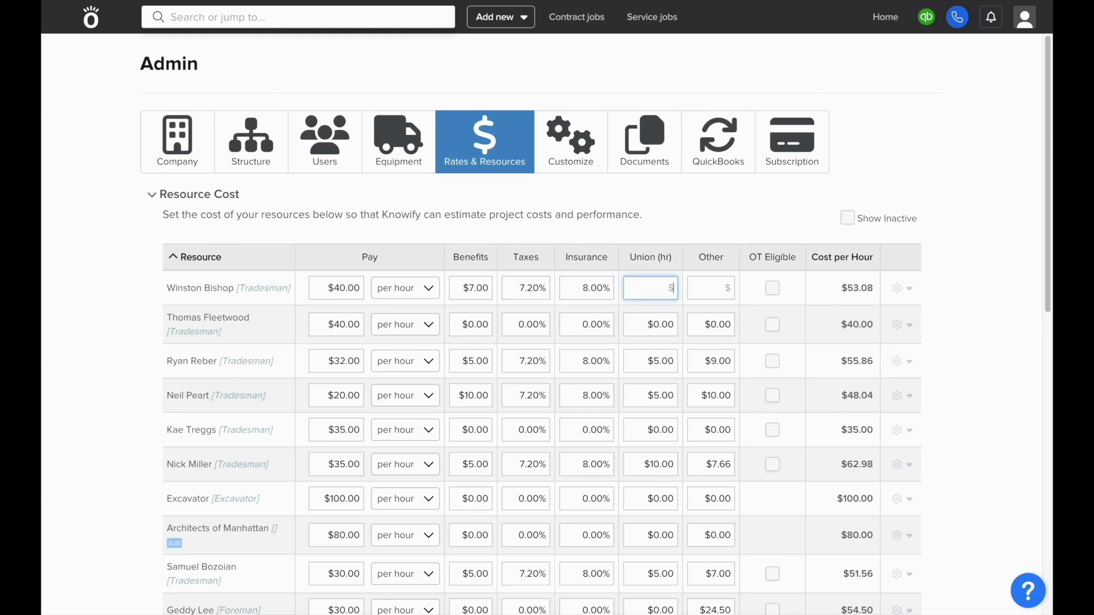
{"action": "type", "text": "15"}
{"action": "key", "text": "Tab"}
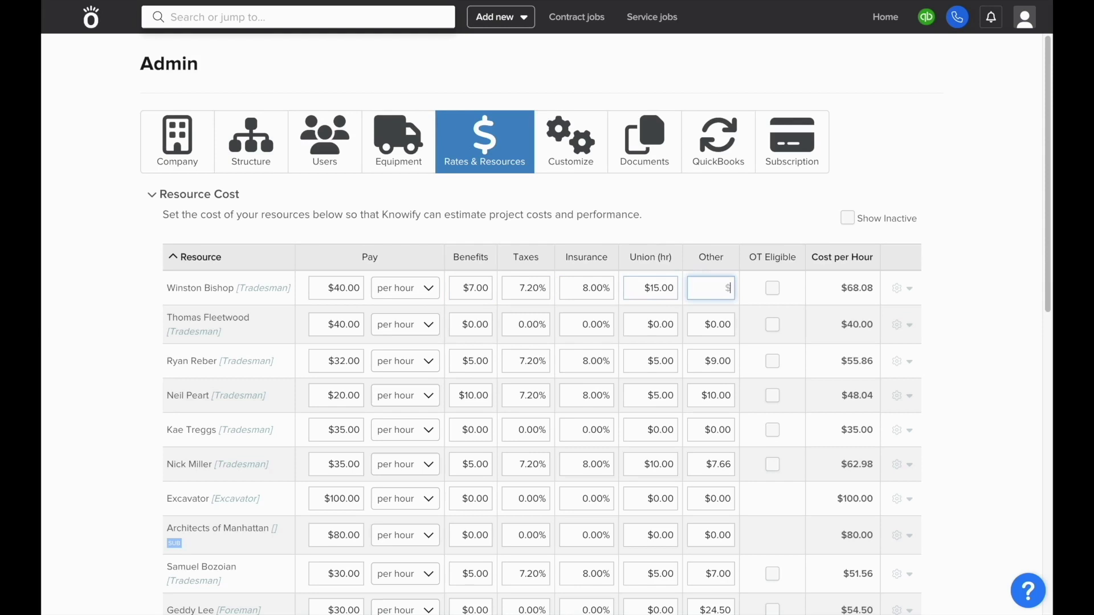
{"action": "type", "text": "7.45"}
{"action": "left_click", "coordinate": [682, 218]}
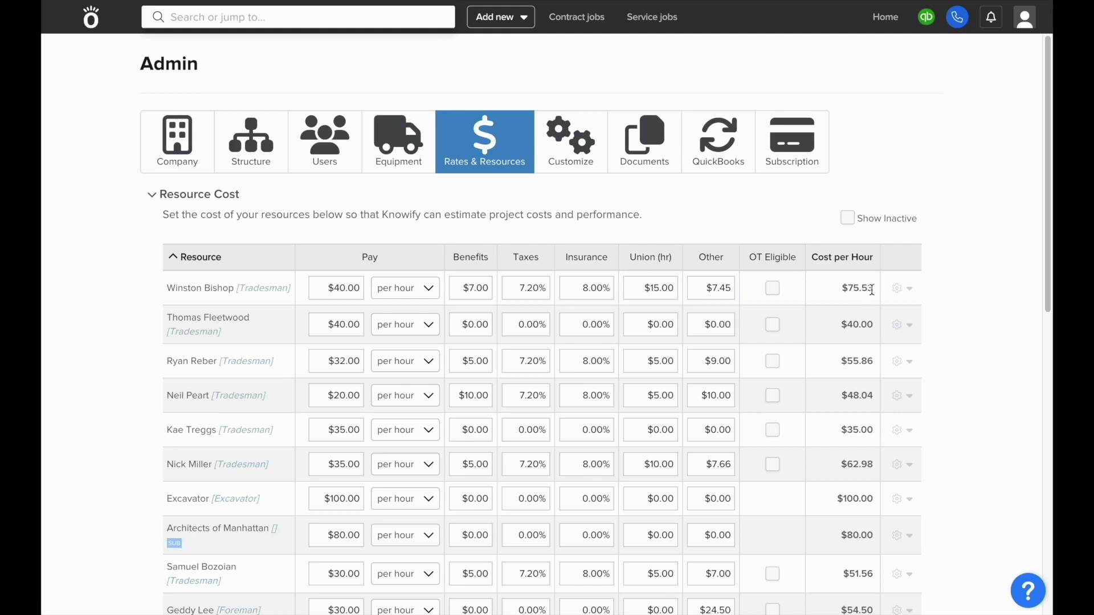
{"action": "mouse_move", "coordinate": [872, 289]}
{"action": "left_mouse_down"}
{"action": "mouse_move", "coordinate": [834, 289]}
{"action": "mouse_move", "coordinate": [870, 293]}
{"action": "left_mouse_up"}
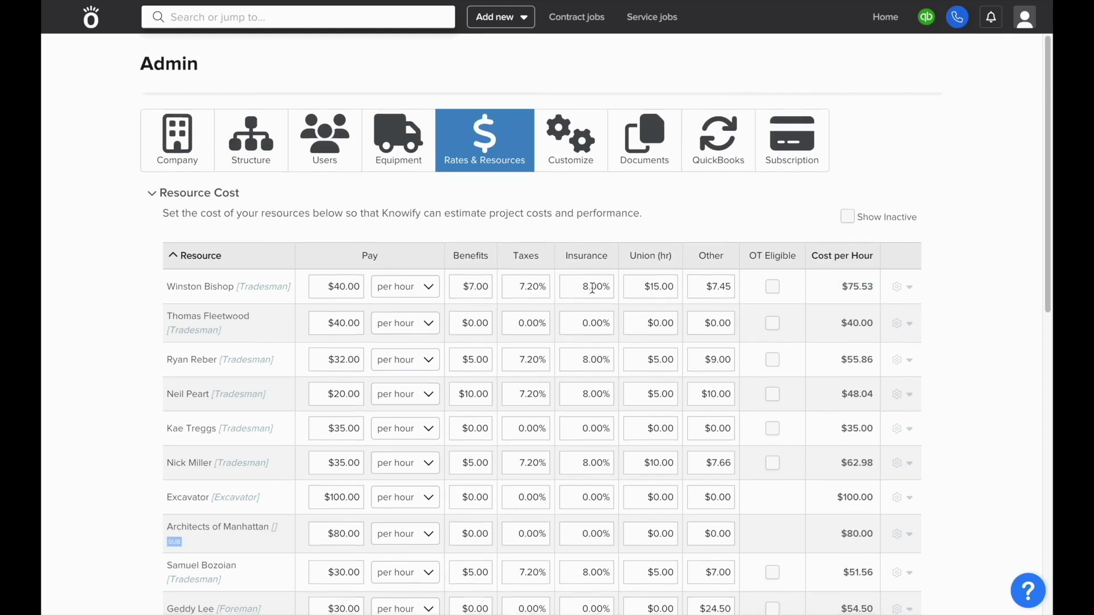
Enter 1 hour of straight time for the tradesman on Project #00437 Demolition.
{"action": "scroll", "coordinate": [592, 286], "scroll_direction": "down", "scroll_amount": 5}
{"action": "scroll", "coordinate": [360, 469], "scroll_direction": "down", "scroll_amount": 4}
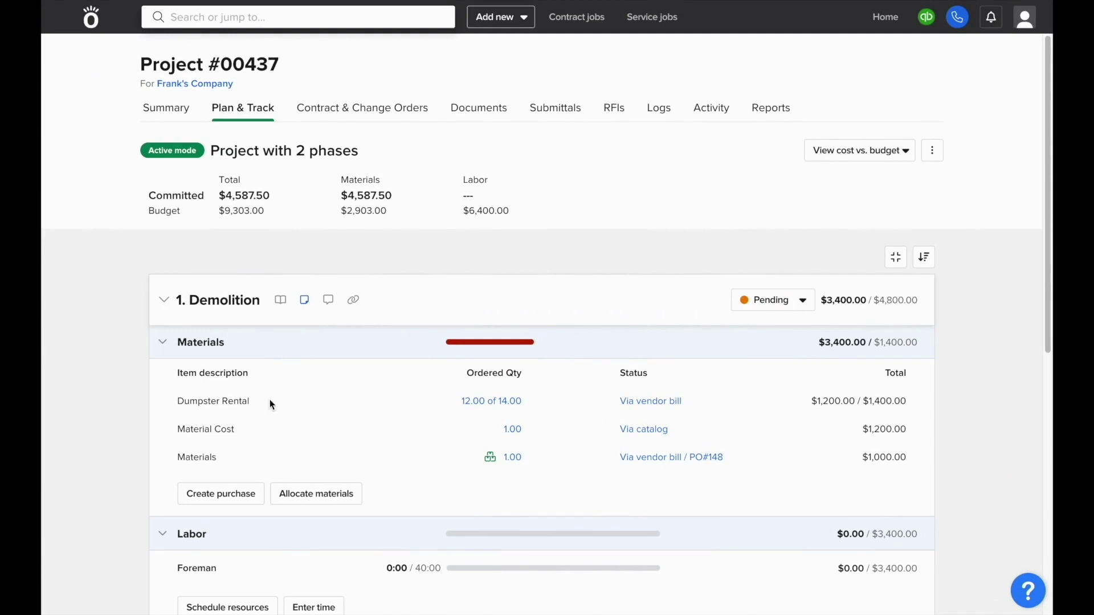
{"action": "scroll", "coordinate": [254, 435], "scroll_direction": "down", "scroll_amount": 3}
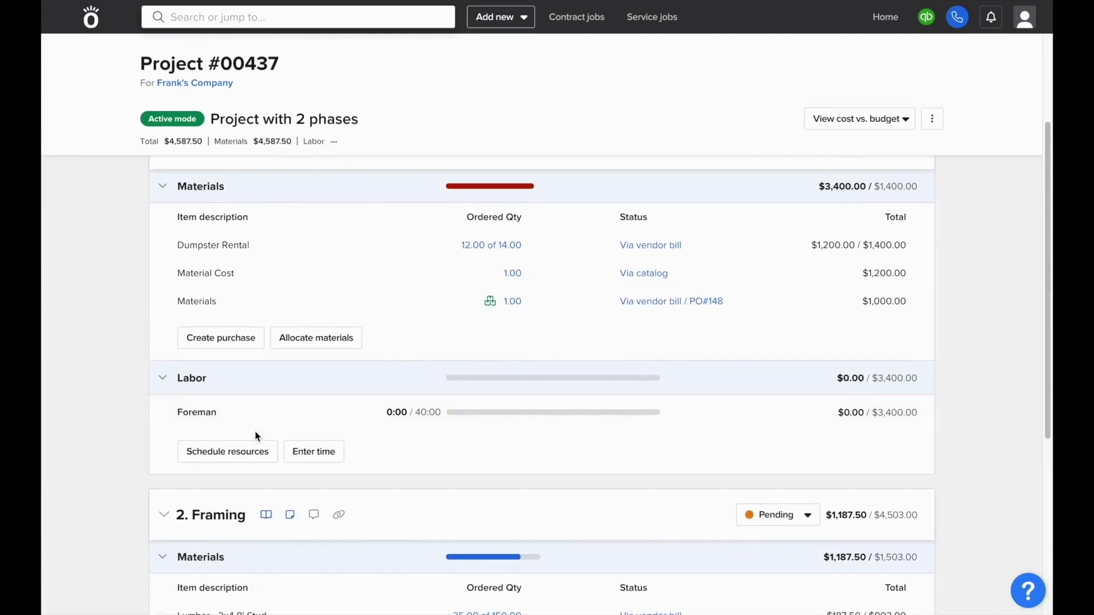
{"action": "left_click", "coordinate": [315, 456]}
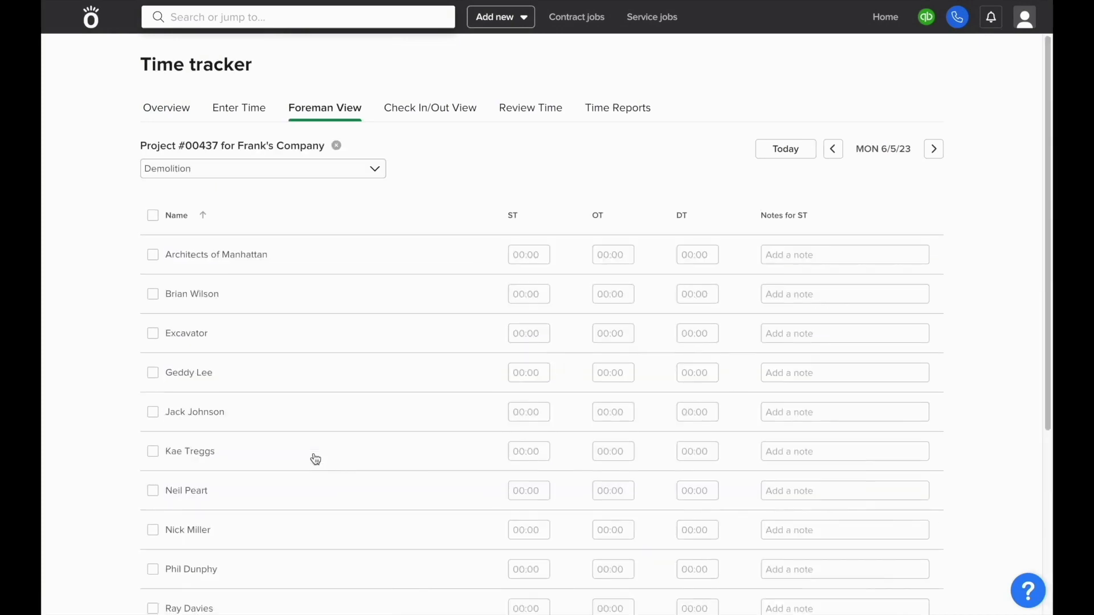
{"action": "scroll", "coordinate": [315, 459], "scroll_direction": "down", "scroll_amount": 5}
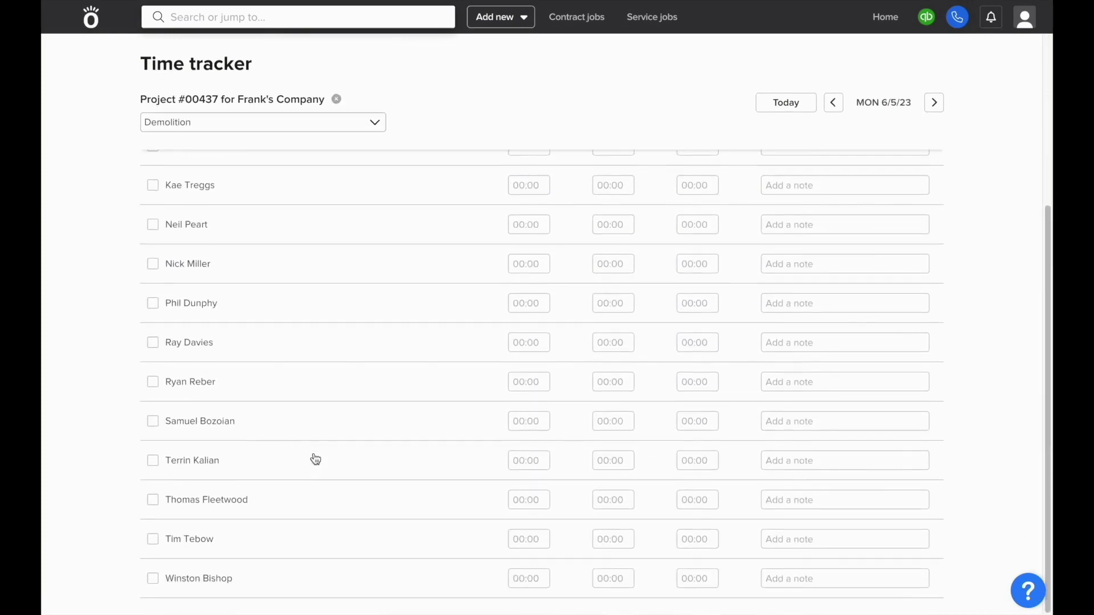
{"action": "left_click", "coordinate": [537, 585]}
{"action": "type", "text": "1"}
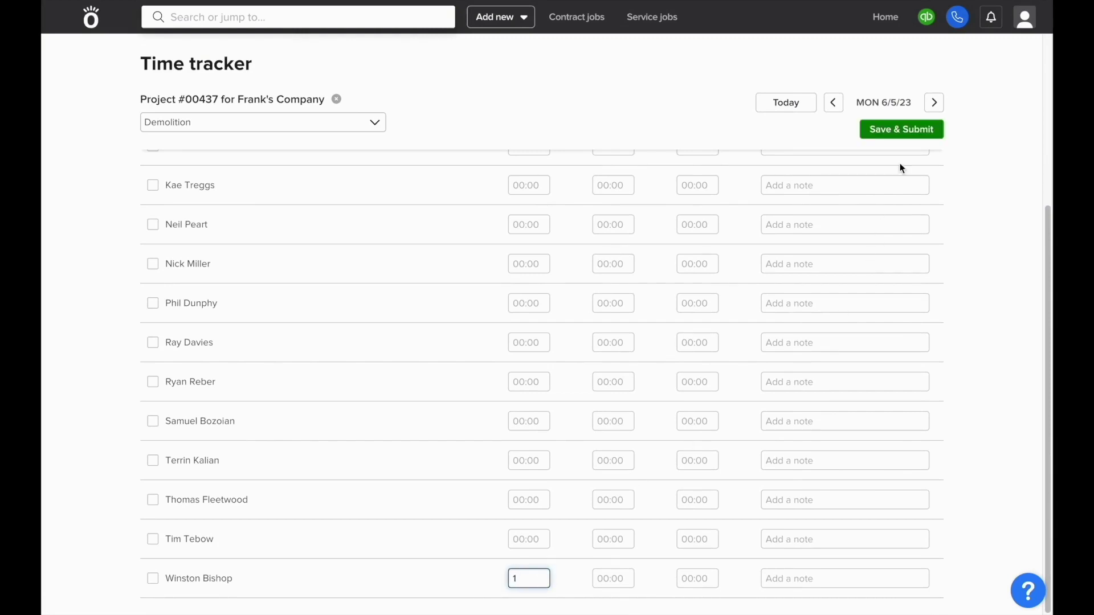
Submit the hour and view it in Review Time at $75.53.
{"action": "left_click", "coordinate": [899, 130]}
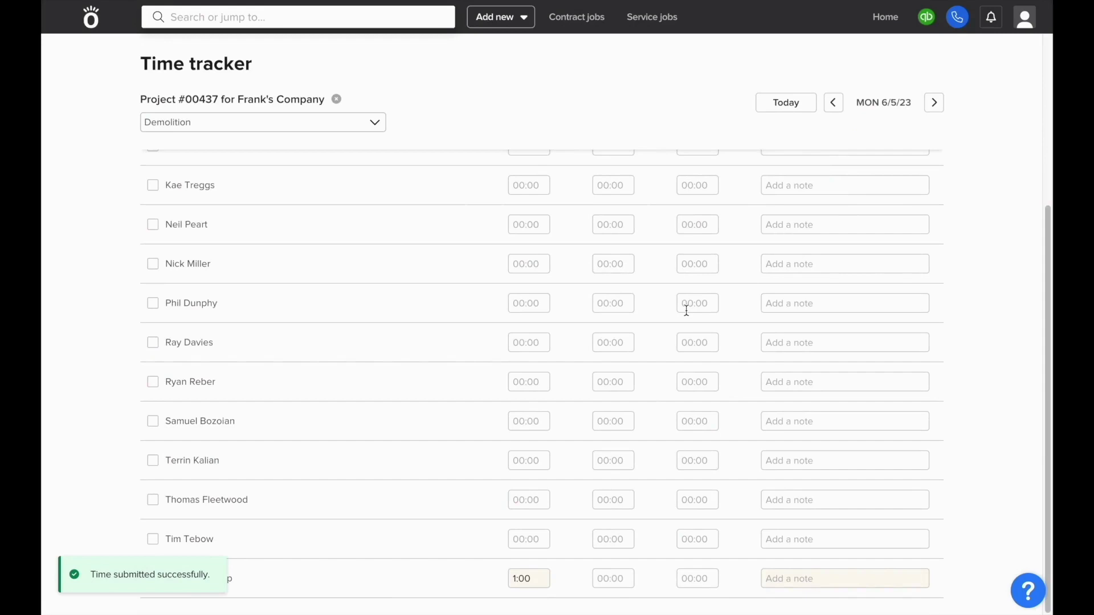
{"action": "scroll", "coordinate": [687, 310], "scroll_direction": "up", "scroll_amount": 5}
{"action": "left_click", "coordinate": [528, 110]}
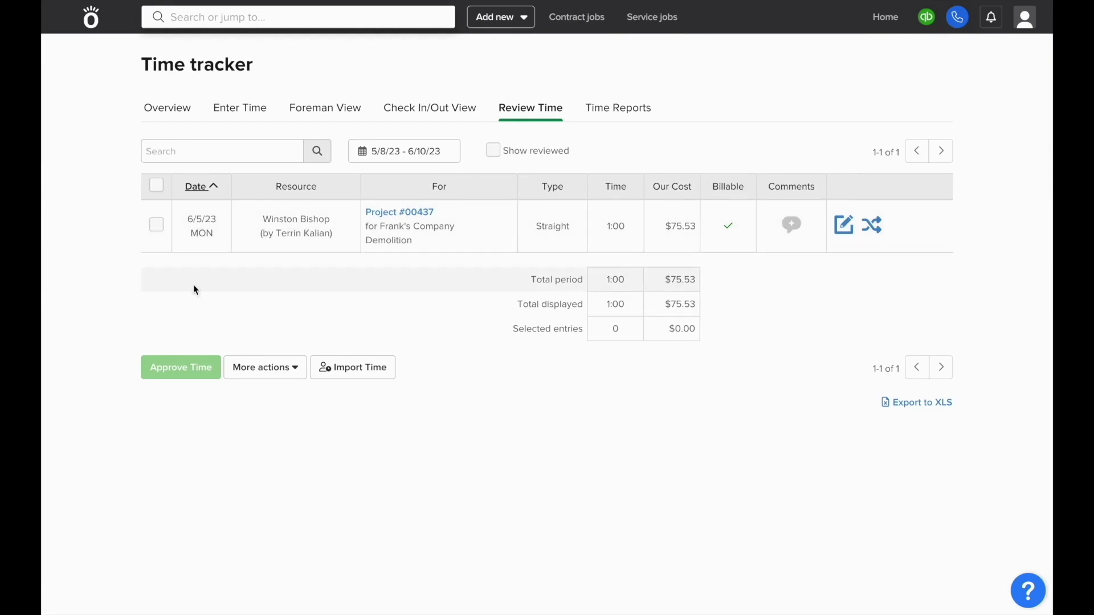
Approve the tradesman's submitted hour of time.
{"action": "left_click", "coordinate": [157, 225]}
{"action": "left_click", "coordinate": [182, 152]}
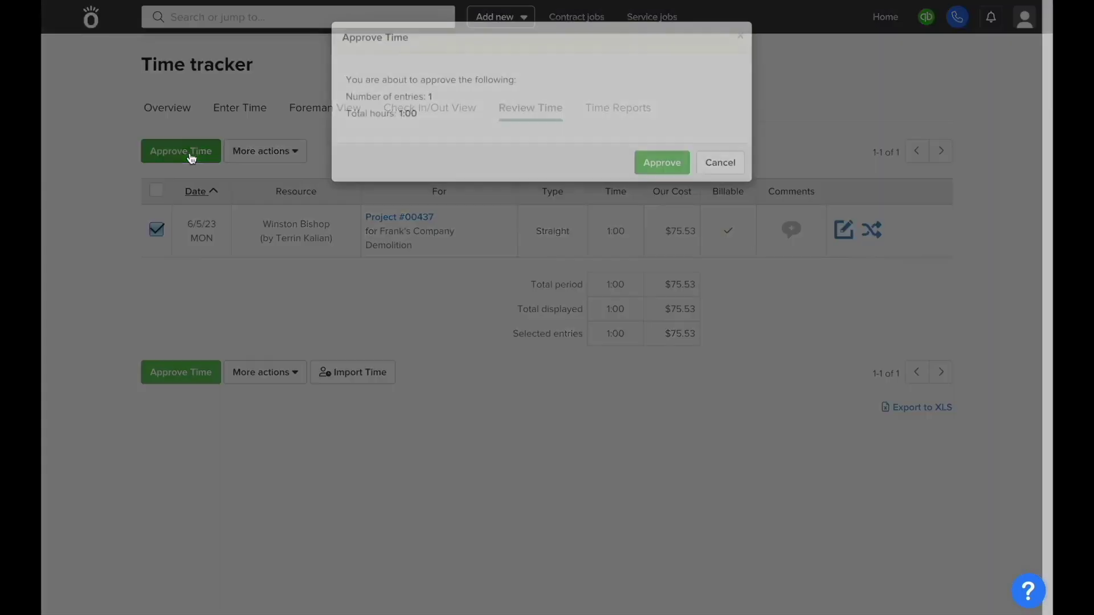
{"action": "left_click", "coordinate": [659, 165]}
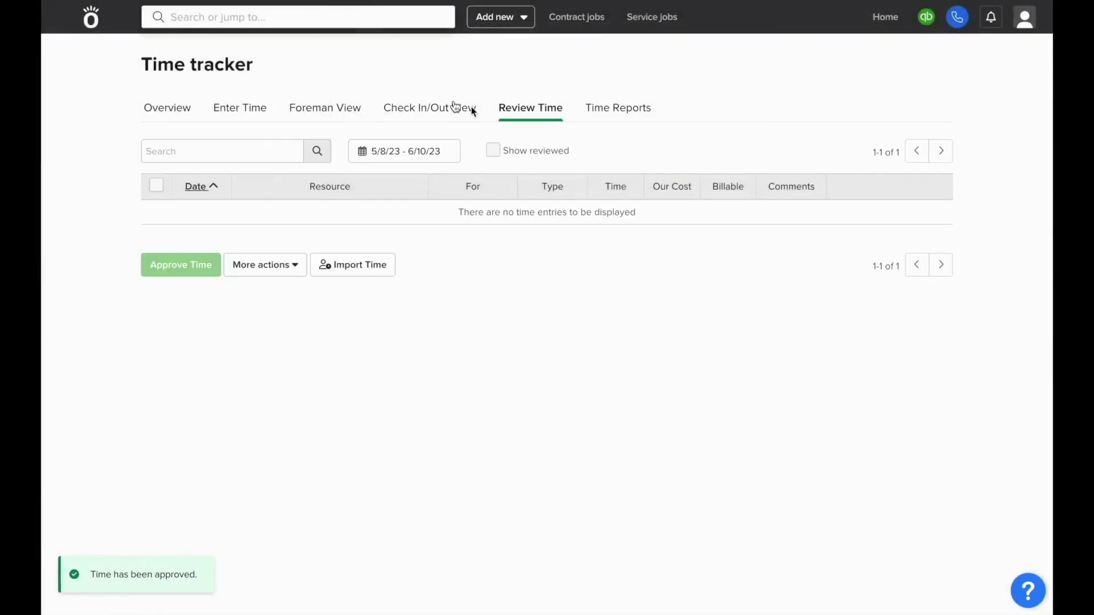
{"action": "left_click", "coordinate": [379, 19]}
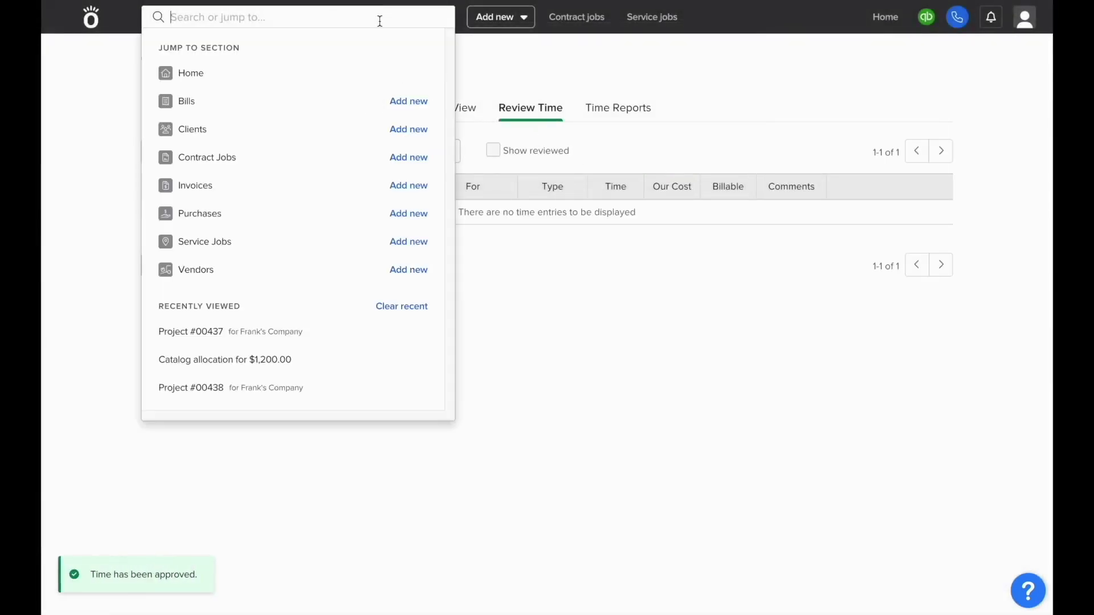
Check Project #00437's Plan & Track labor showing $75.53 on Demolition.
{"action": "left_click", "coordinate": [312, 326]}
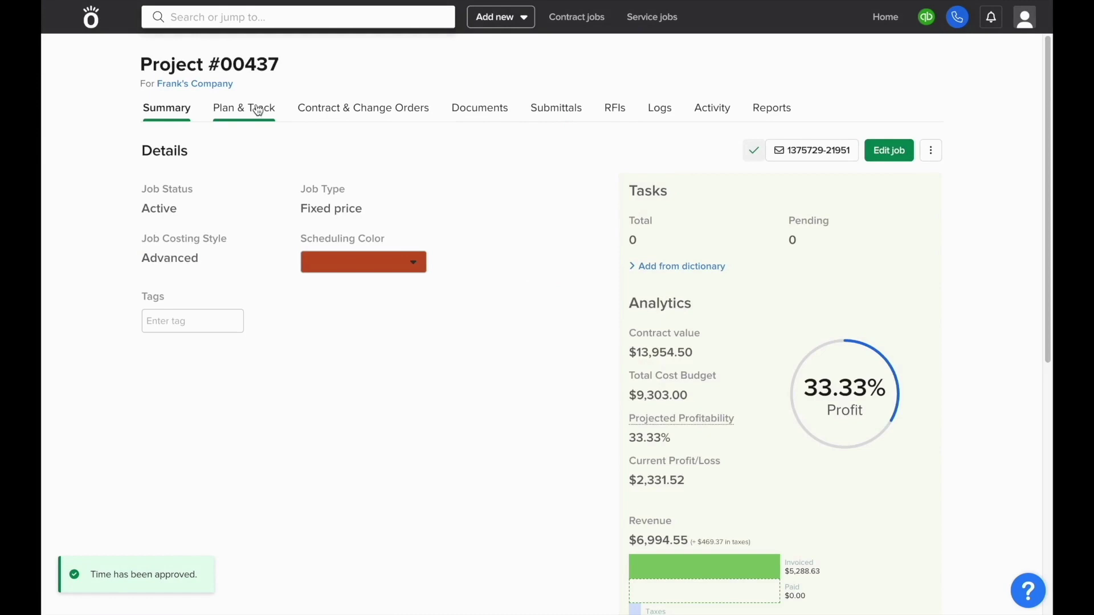
{"action": "left_click", "coordinate": [257, 108]}
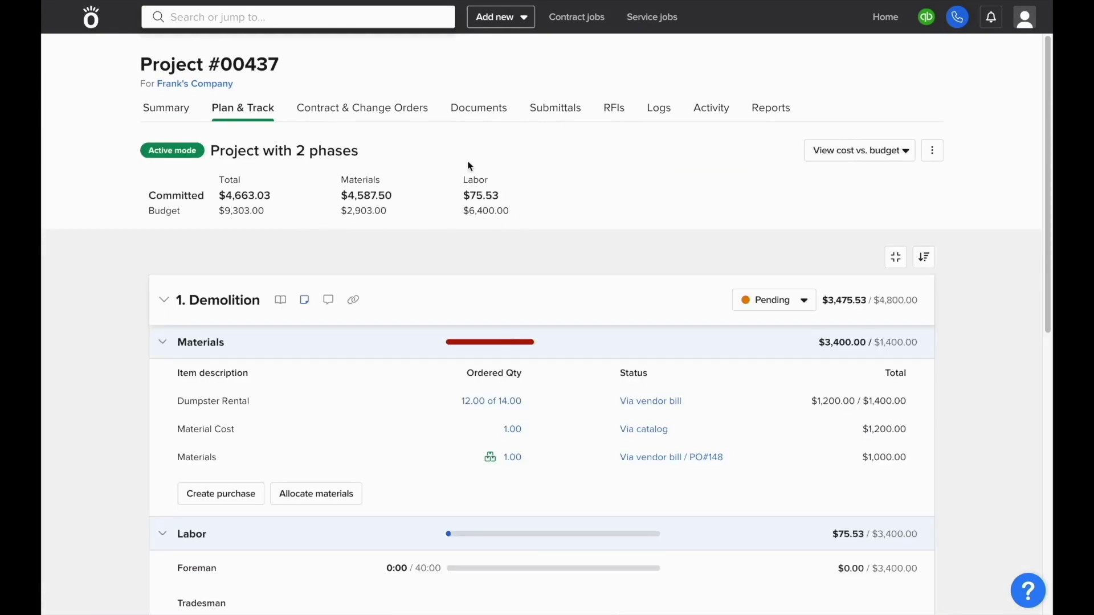
{"action": "scroll", "coordinate": [471, 292], "scroll_direction": "down", "scroll_amount": 2}
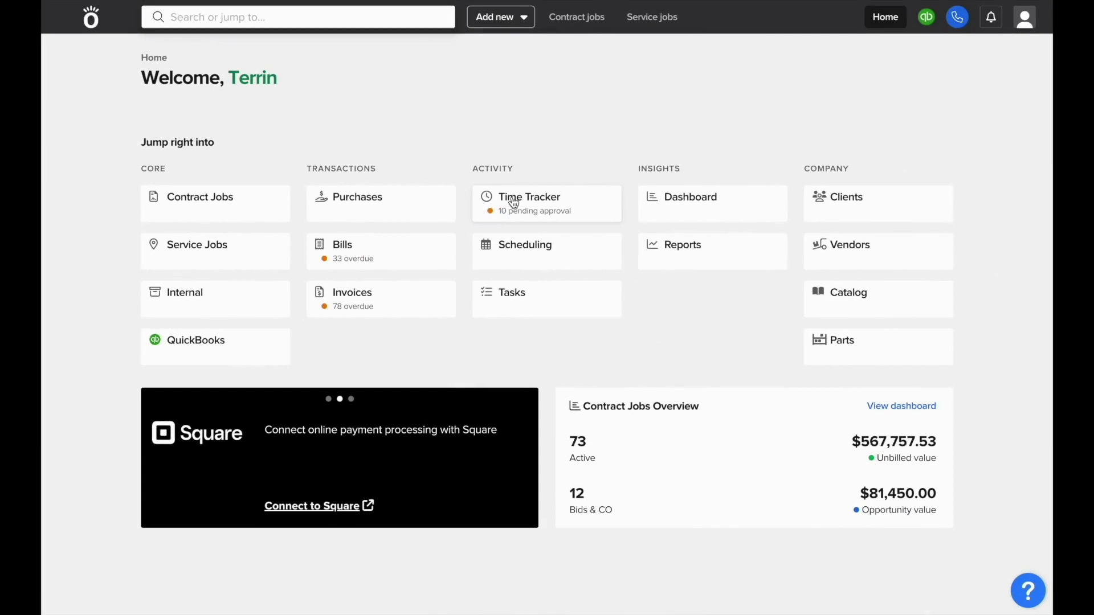
Open the Time Tracker overview showing the tradesman's 1:00 on June 05.
{"action": "left_click", "coordinate": [514, 202]}
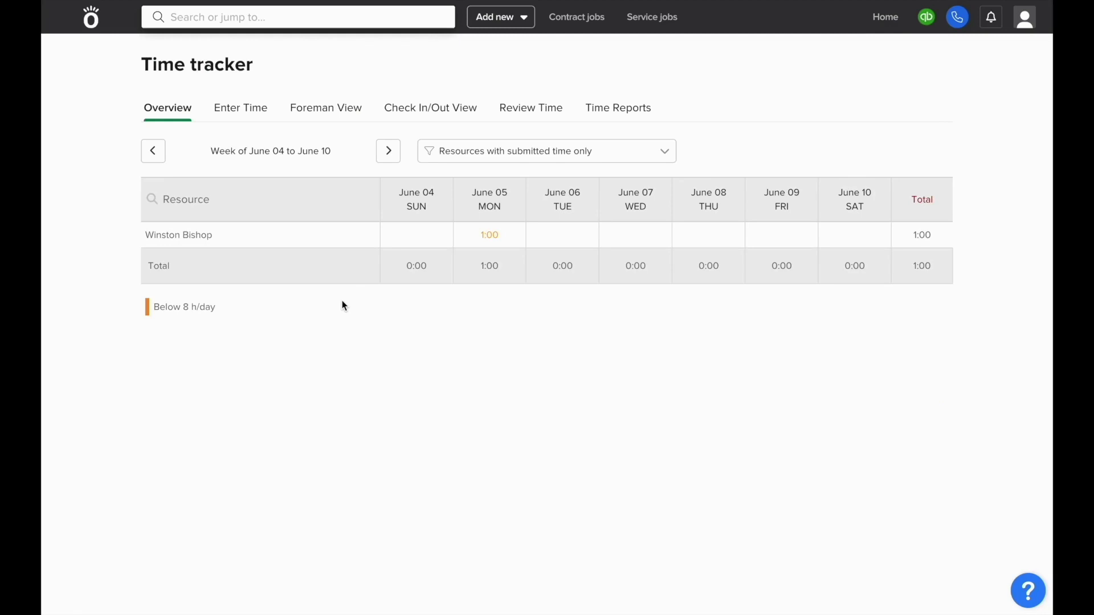
Load another employee's timesheet for entering time.
{"action": "left_click", "coordinate": [257, 113]}
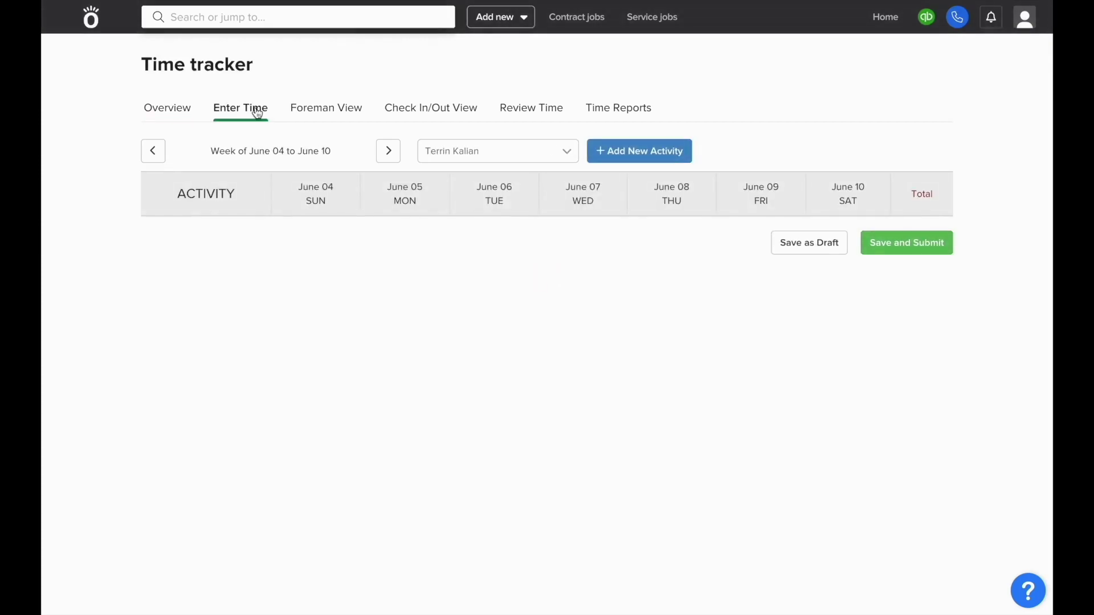
{"action": "left_click", "coordinate": [459, 154]}
{"action": "key", "text": "Down"}
{"action": "key", "text": "Down"}
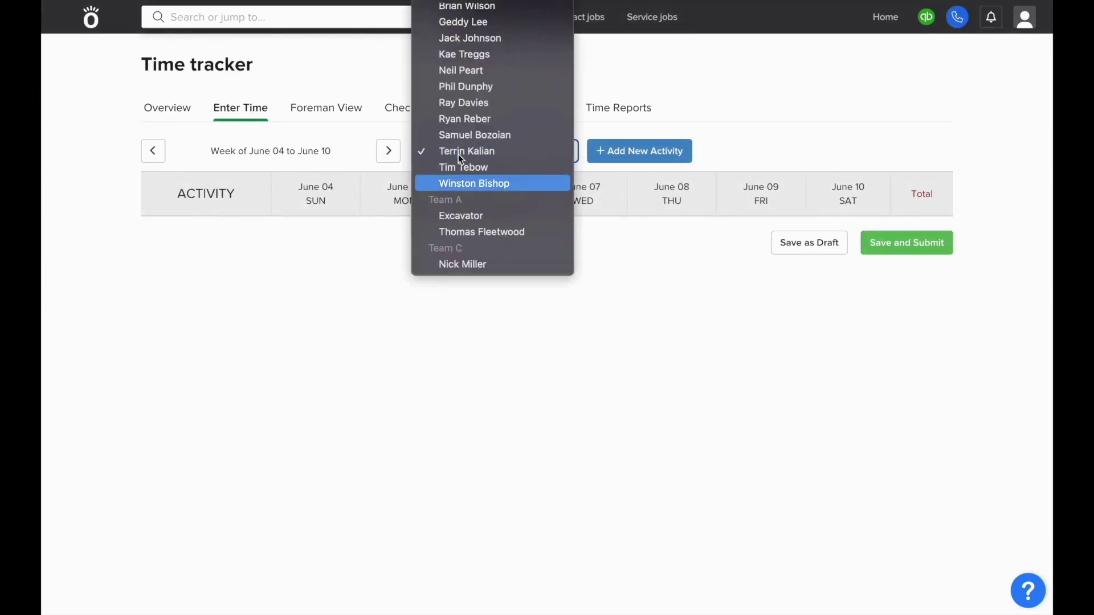
{"action": "key", "text": "Return"}
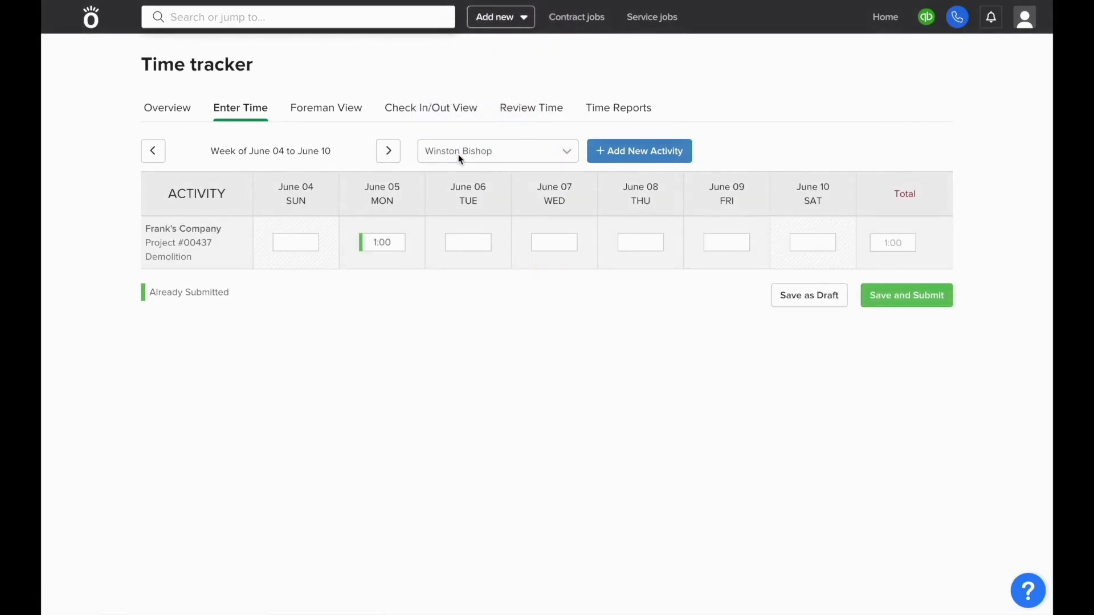
Log 8:00 on June 06 for Demolition, described 'today i worked on the project', and submit.
{"action": "left_click", "coordinate": [476, 259]}
{"action": "left_click", "coordinate": [403, 145]}
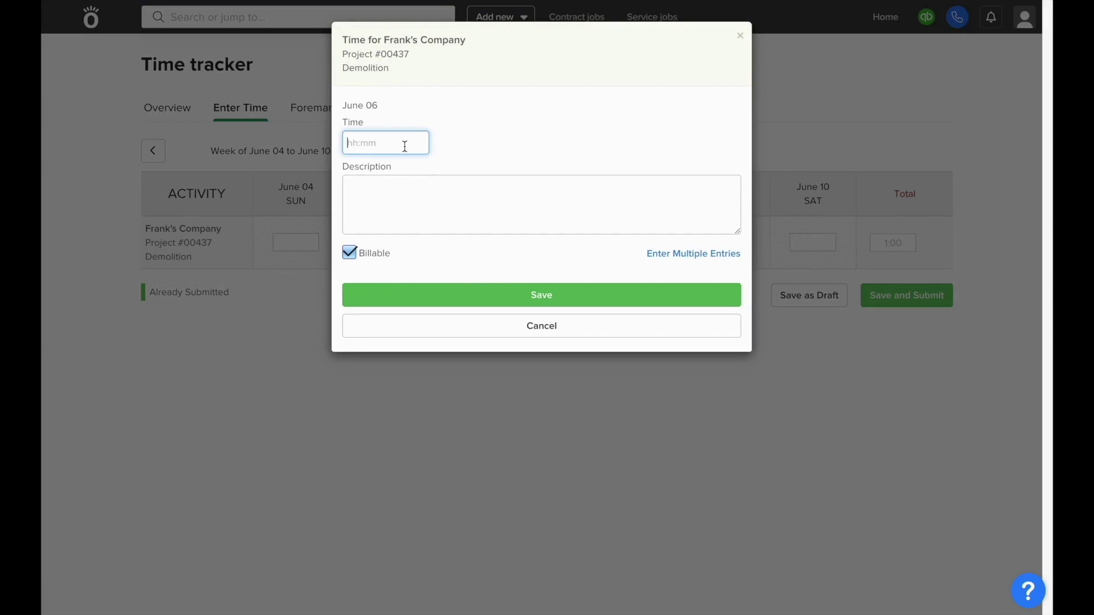
{"action": "type", "text": "8"}
{"action": "left_click", "coordinate": [440, 224]}
{"action": "type", "text": "today i w"}
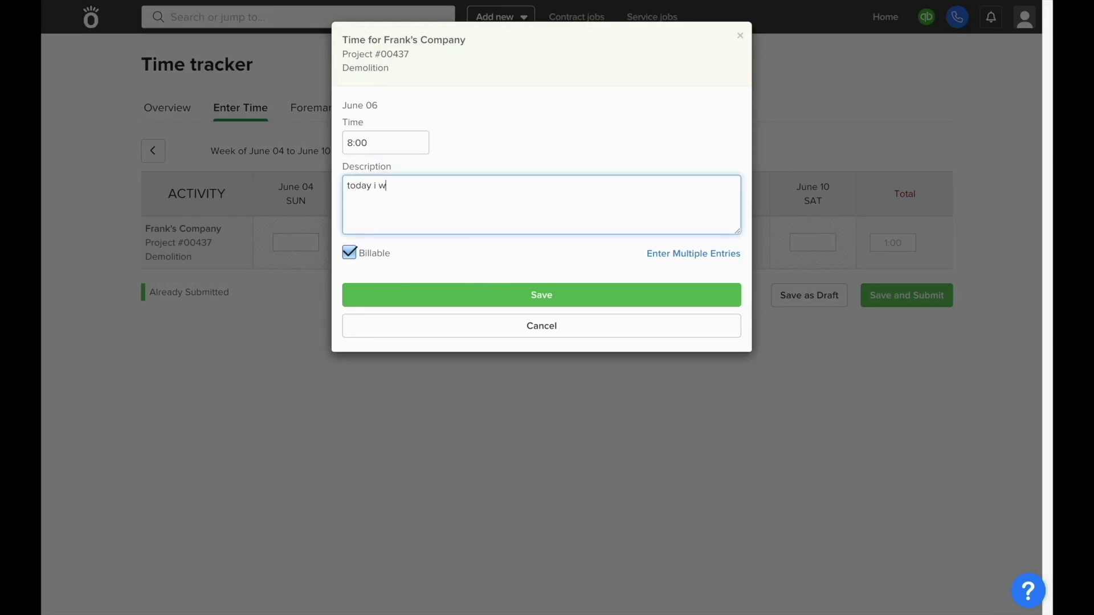
{"action": "type", "text": "orked on the project"}
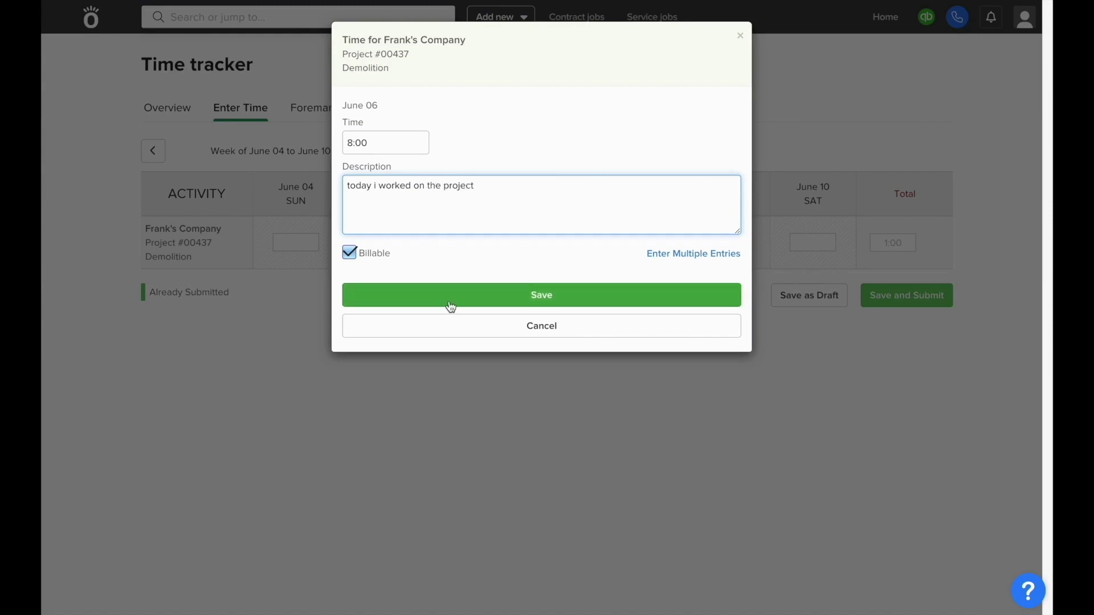
{"action": "left_click", "coordinate": [448, 306]}
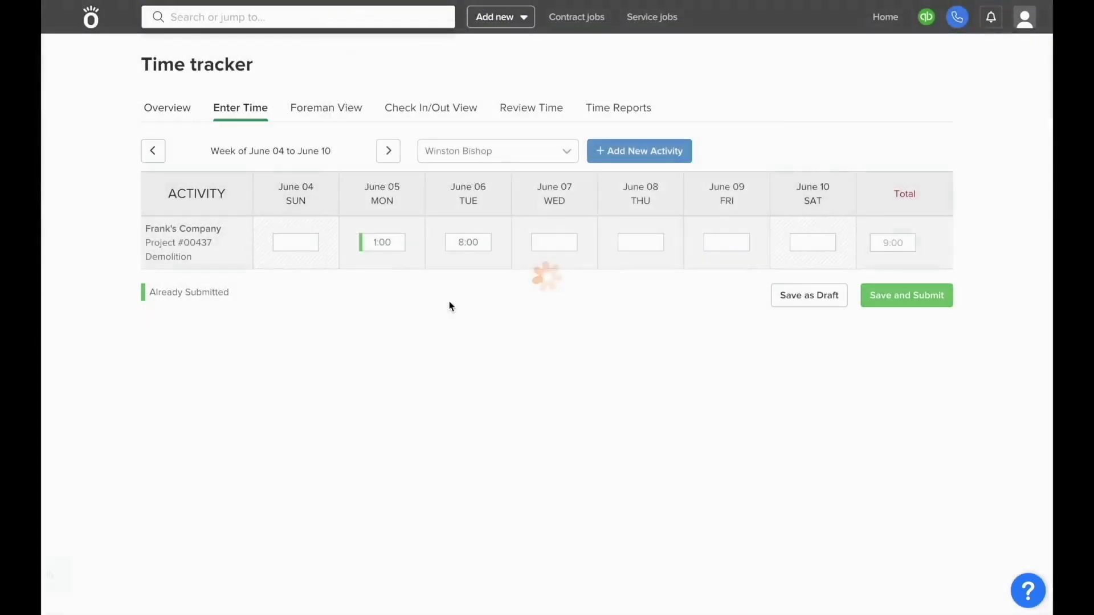
{"action": "left_click", "coordinate": [869, 296]}
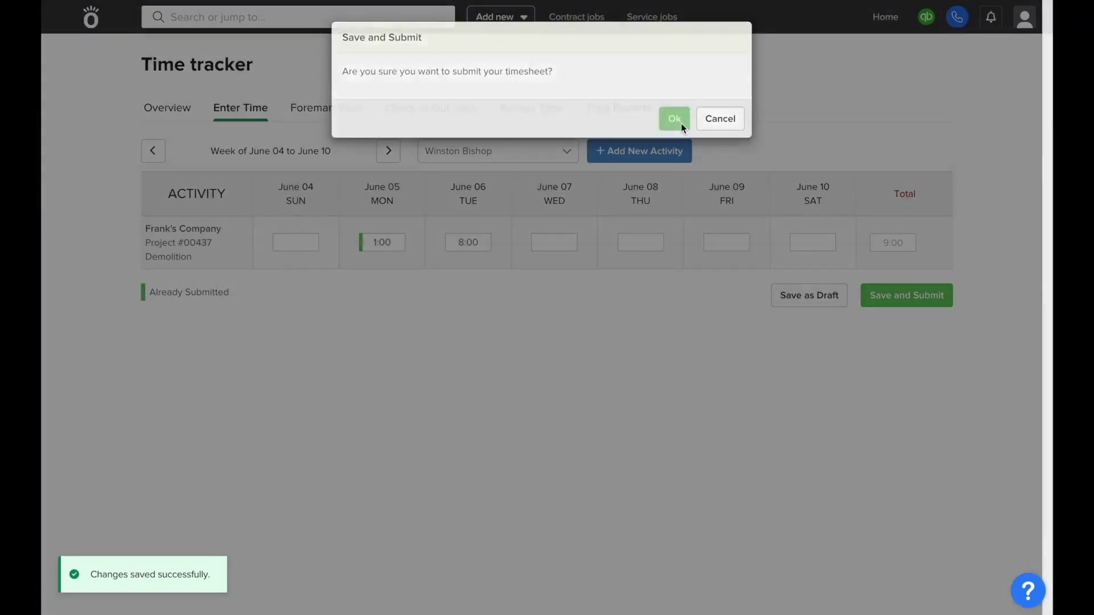
{"action": "left_click", "coordinate": [682, 123]}
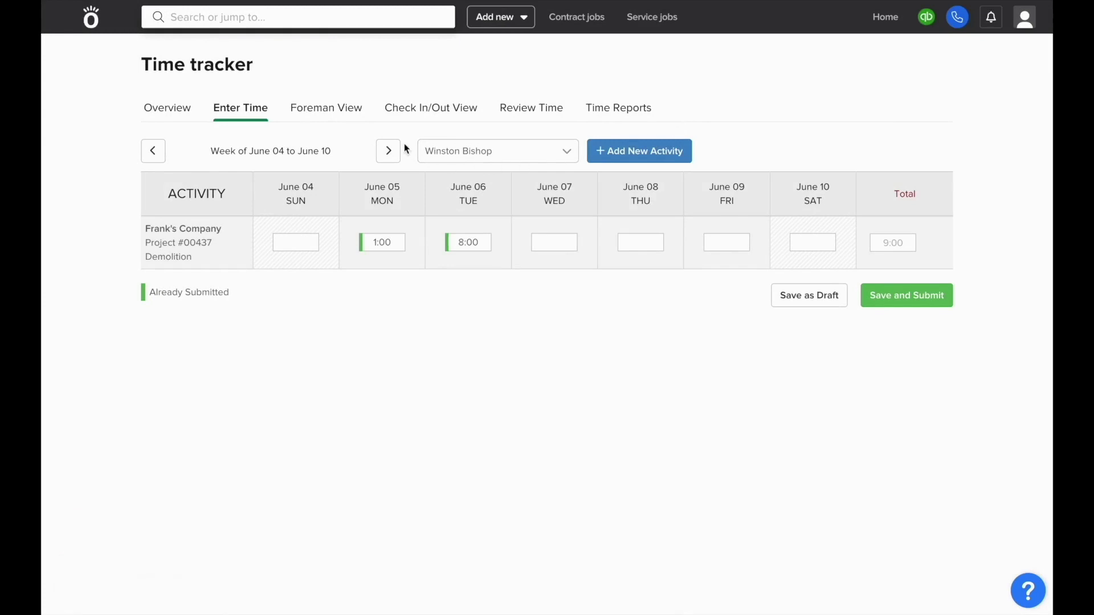
Add a Project #00434 Framing activity row to the timesheet.
{"action": "left_click", "coordinate": [671, 158]}
{"action": "left_click", "coordinate": [434, 88]}
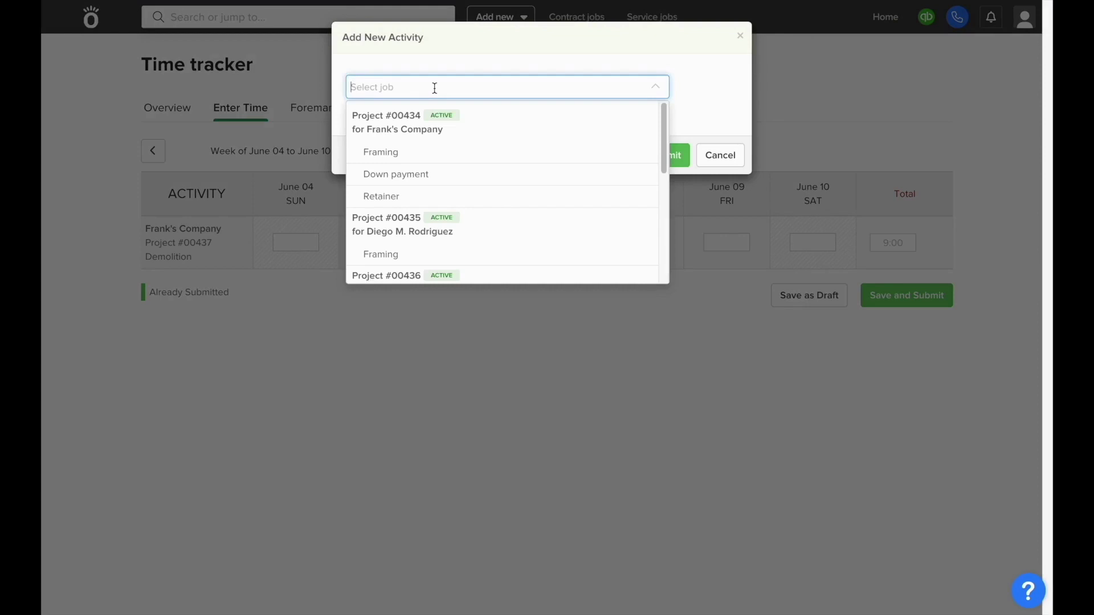
{"action": "left_click", "coordinate": [429, 159]}
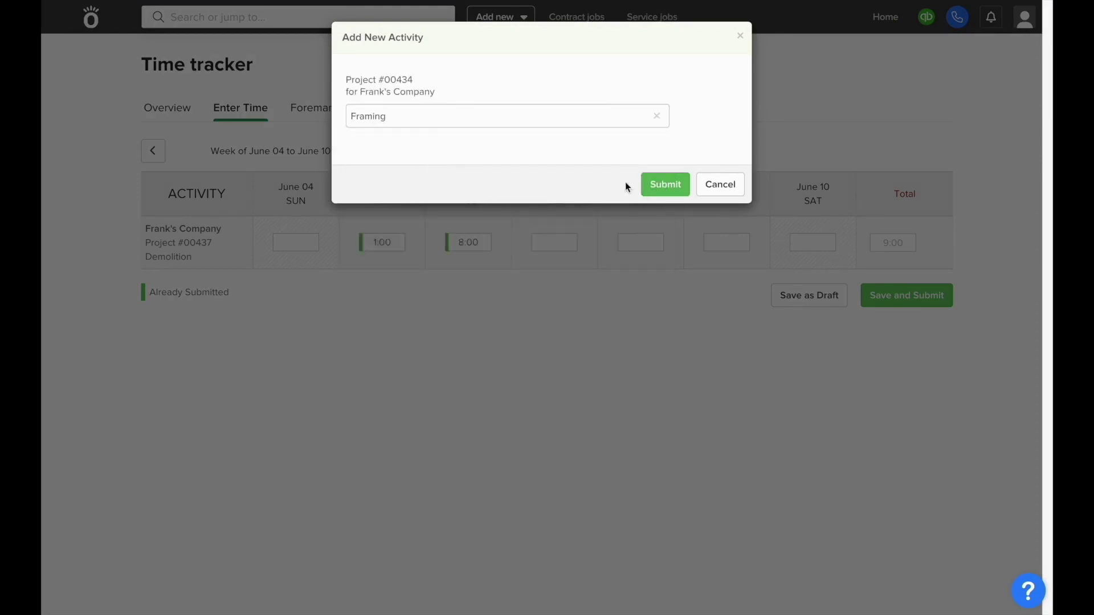
{"action": "left_click", "coordinate": [666, 185]}
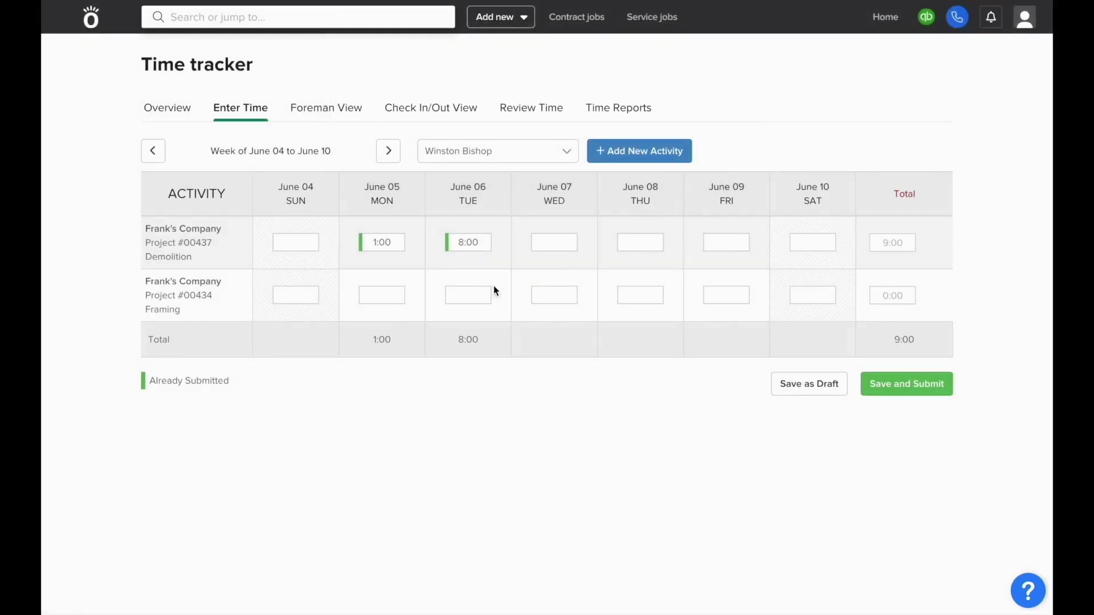
Enter 7:00 on June 05 for Framing and submit the timesheet, totalling 16:00.
{"action": "left_click", "coordinate": [402, 302]}
{"action": "left_click", "coordinate": [407, 151]}
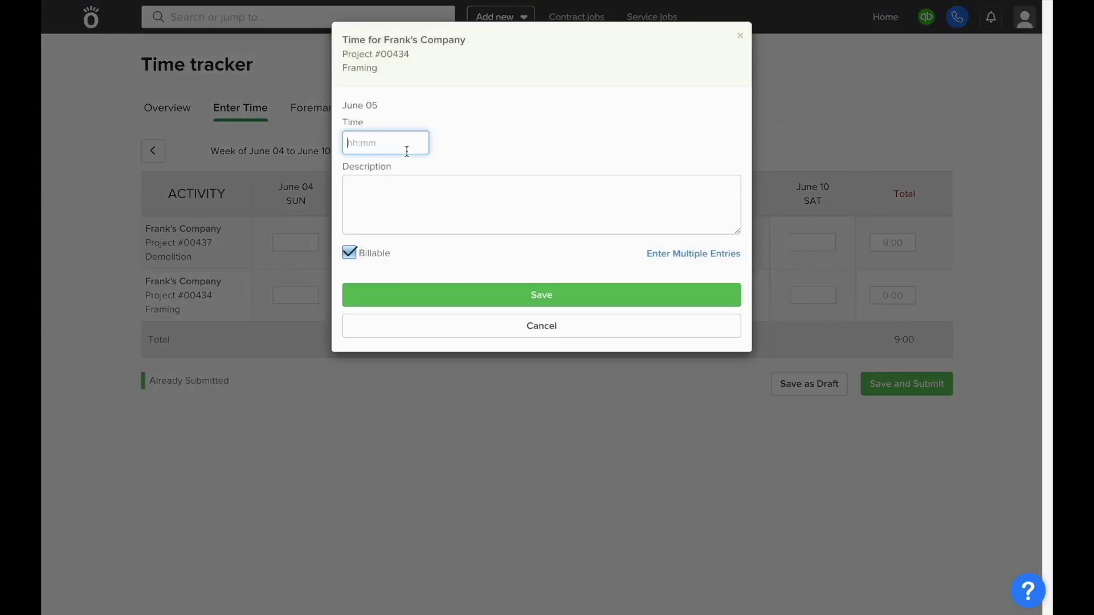
{"action": "type", "text": "7"}
{"action": "left_click", "coordinate": [538, 295]}
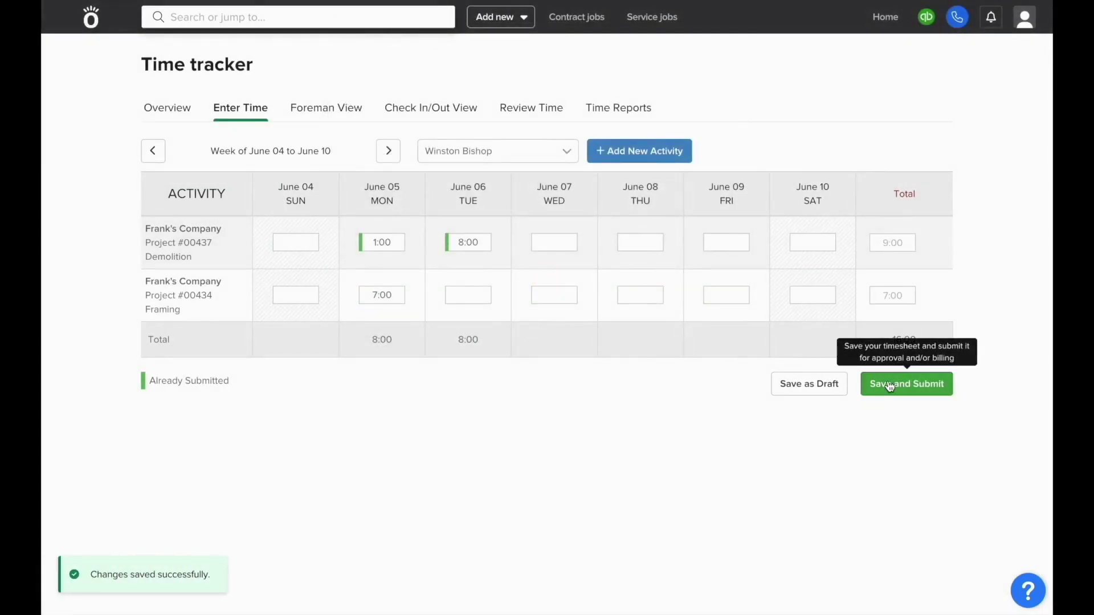
{"action": "left_click", "coordinate": [863, 381]}
{"action": "left_click", "coordinate": [674, 120]}
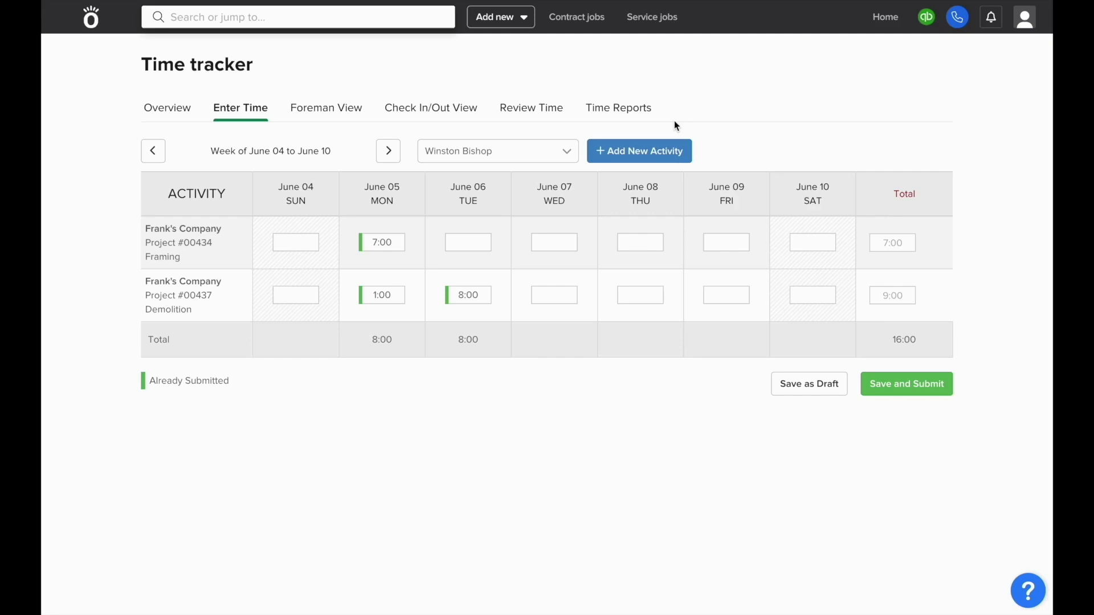
Show the Project #00434 Framing crew grid in Foreman View for 6/5/23.
{"action": "left_click", "coordinate": [336, 110]}
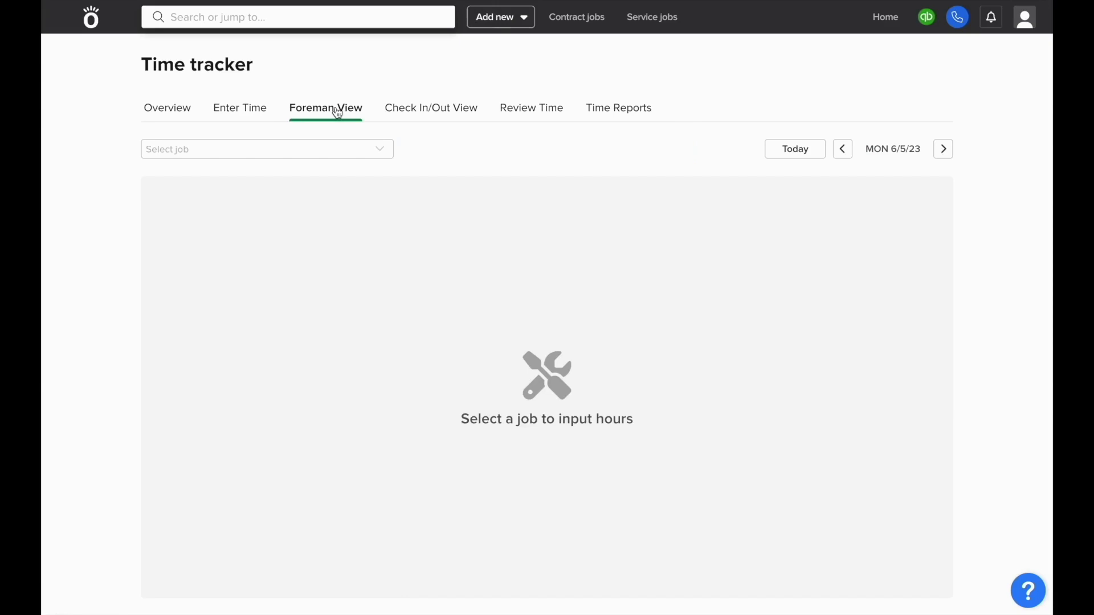
{"action": "left_click", "coordinate": [344, 154]}
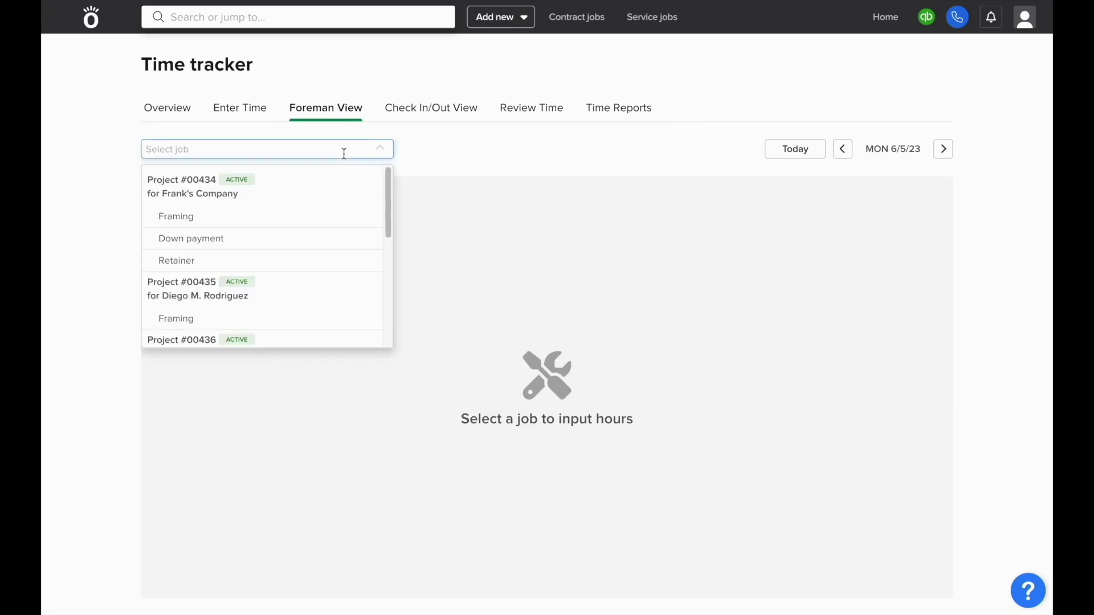
{"action": "left_click", "coordinate": [348, 215]}
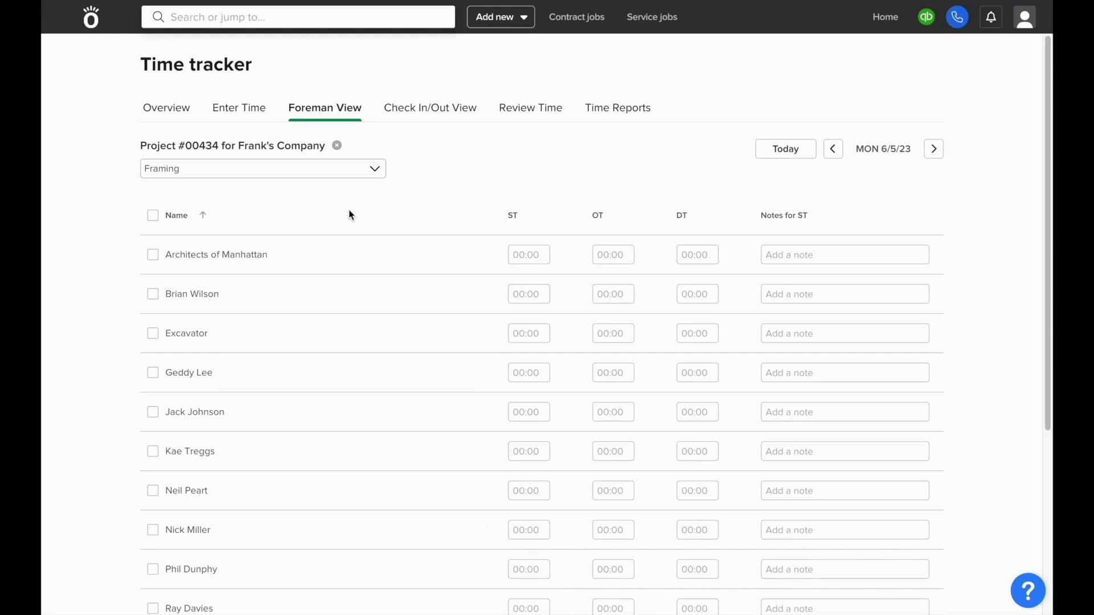
Create a manual 7:00 AM check-in for the worker on Project #00434 Framing.
{"action": "left_click", "coordinate": [420, 113]}
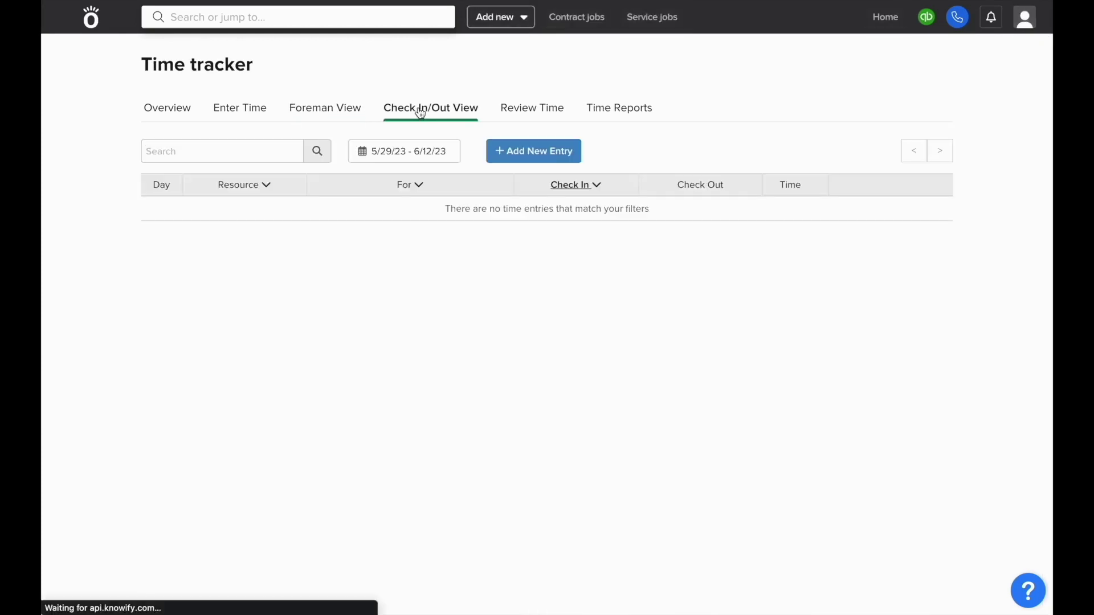
{"action": "left_click", "coordinate": [515, 151]}
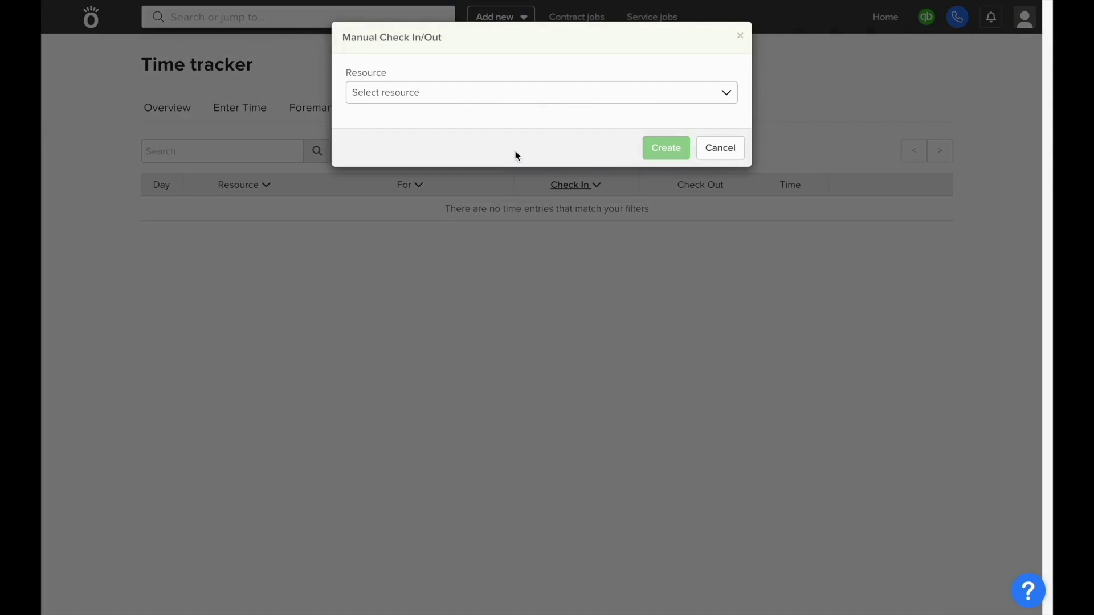
{"action": "left_click", "coordinate": [432, 102]}
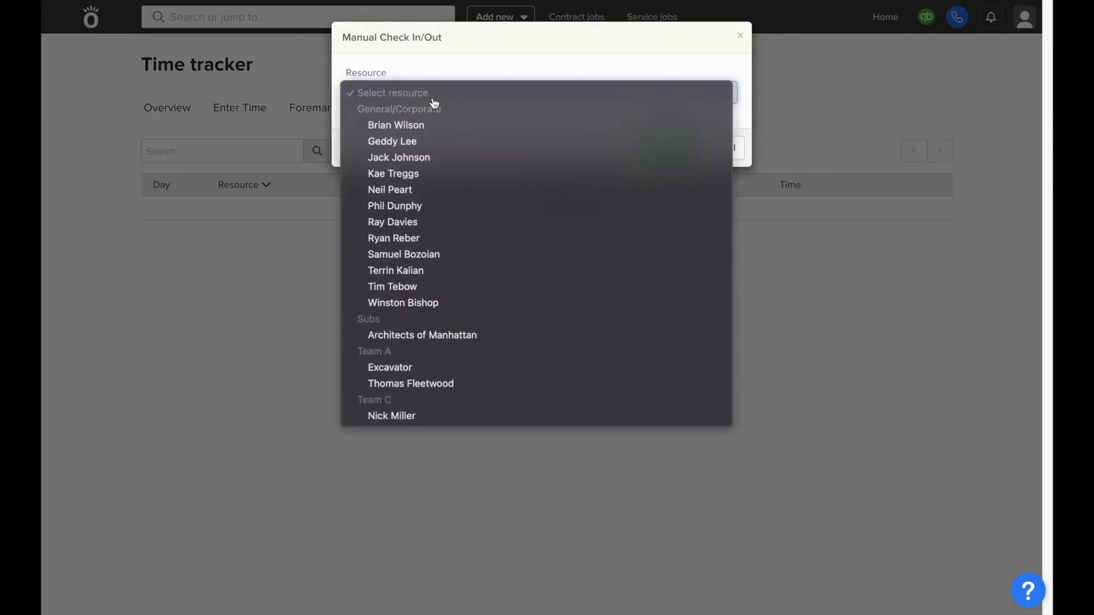
{"action": "left_click", "coordinate": [426, 302]}
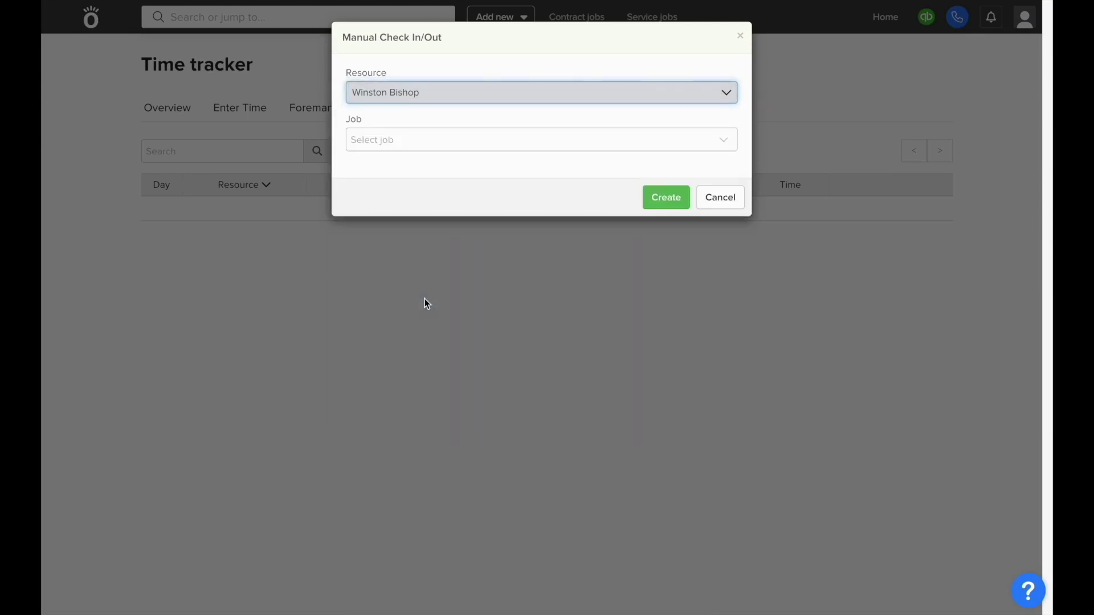
{"action": "left_click", "coordinate": [411, 140]}
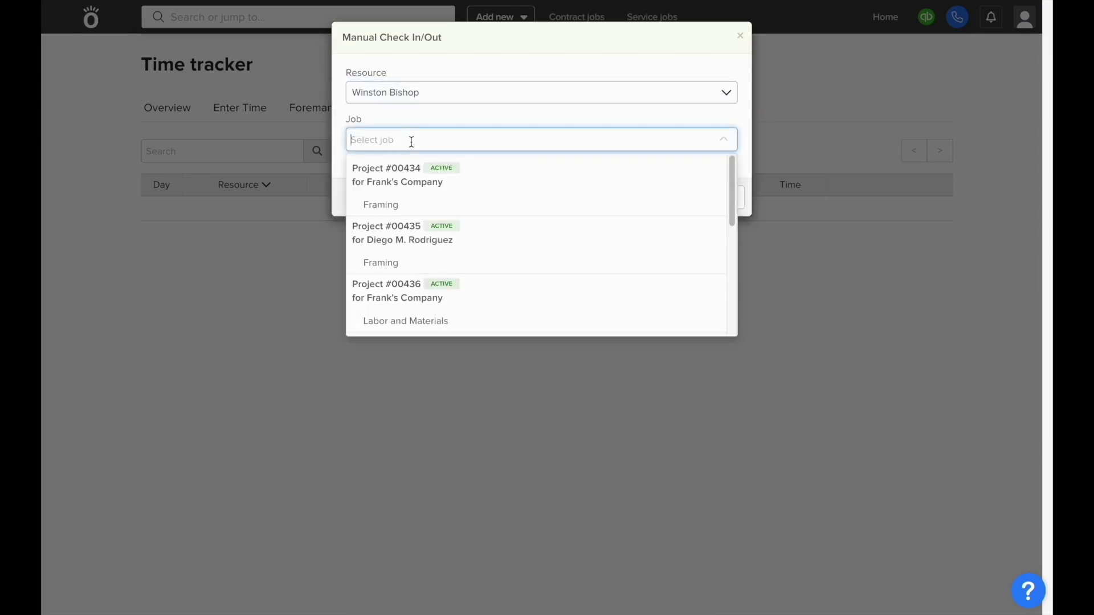
{"action": "left_click", "coordinate": [417, 210]}
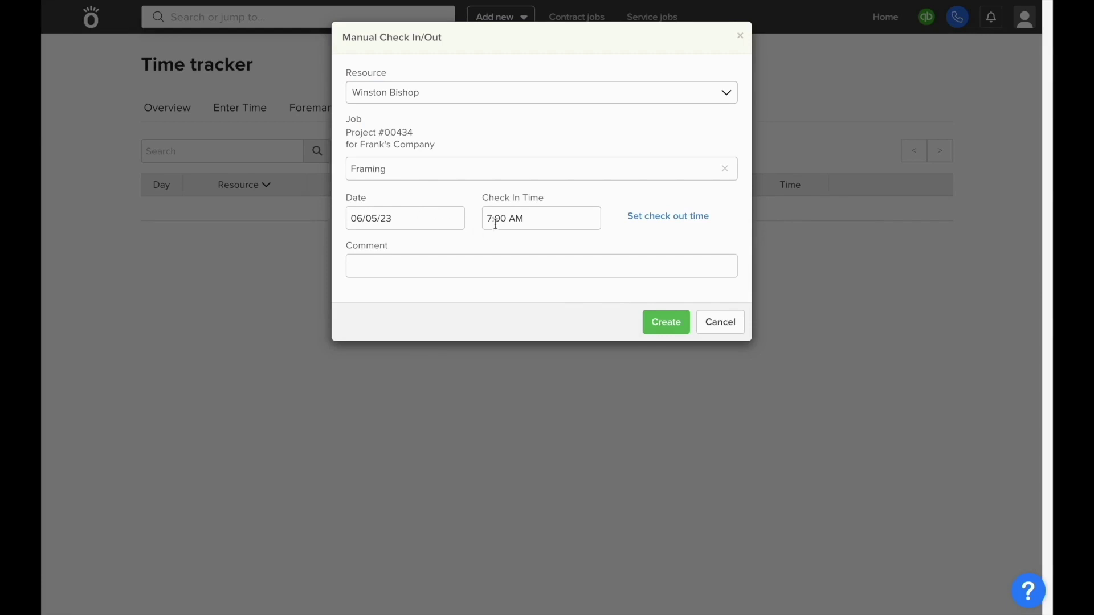
{"action": "left_click", "coordinate": [671, 317]}
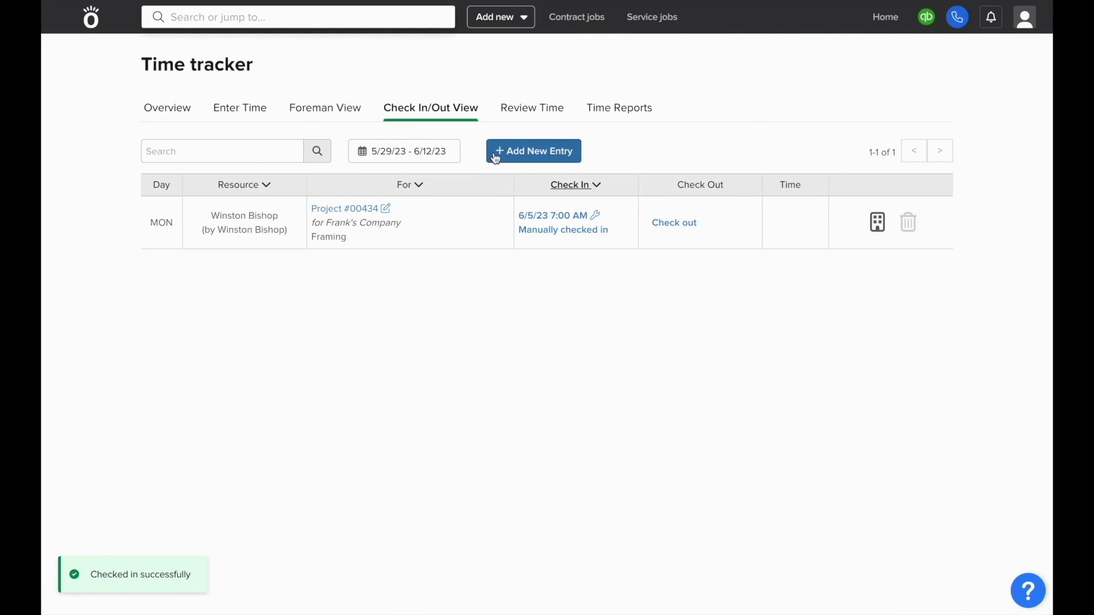
Check the worker out at 4:00 PM for a 9:00 total.
{"action": "left_click", "coordinate": [664, 231]}
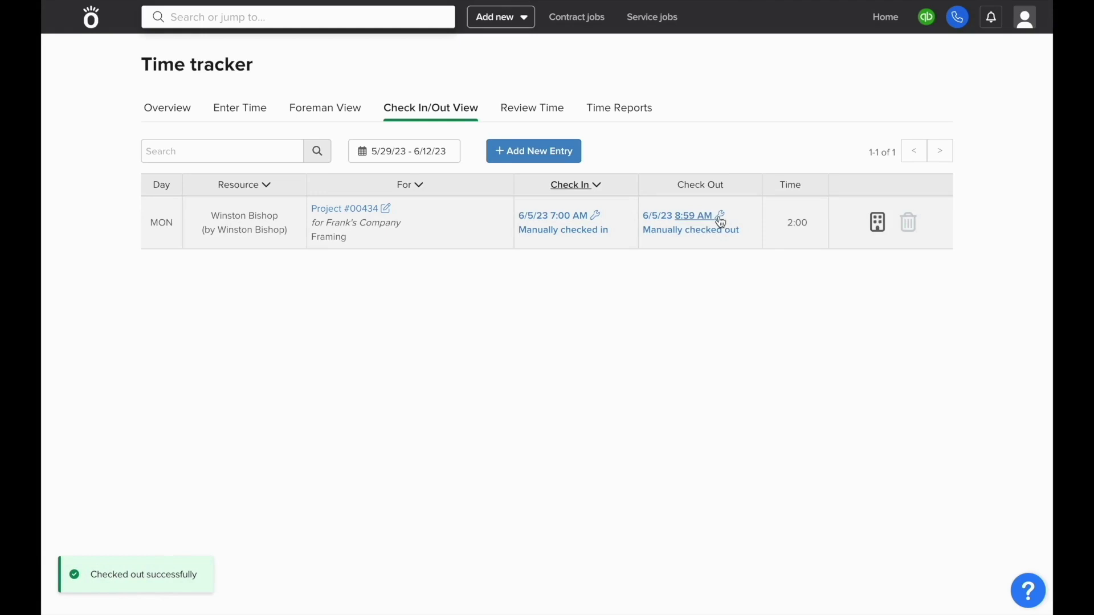
{"action": "left_click", "coordinate": [720, 215]}
{"action": "left_click", "coordinate": [663, 247]}
{"action": "left_click", "coordinate": [664, 248]}
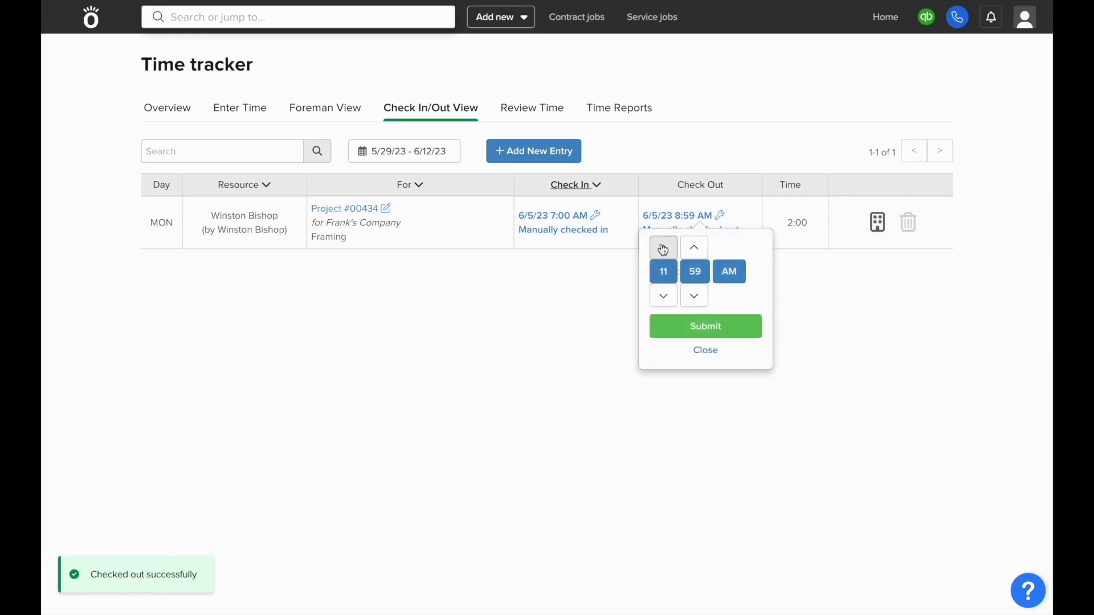
{"action": "left_click", "coordinate": [664, 248]}
{"action": "left_click", "coordinate": [664, 248]}
{"action": "left_click", "coordinate": [664, 248]}
{"action": "left_click", "coordinate": [663, 248]}
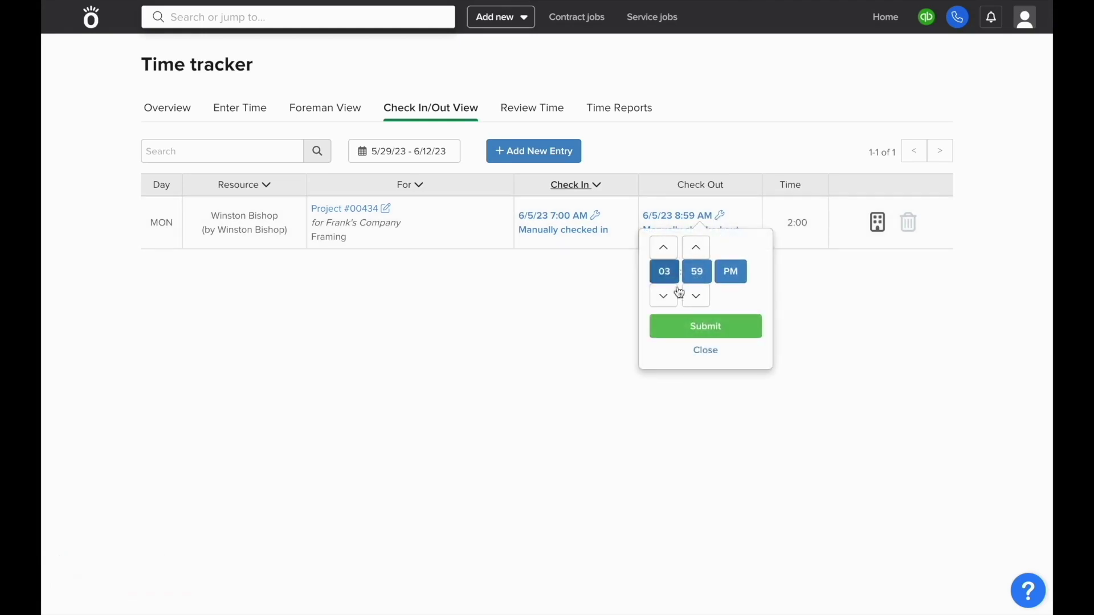
{"action": "left_click", "coordinate": [696, 248]}
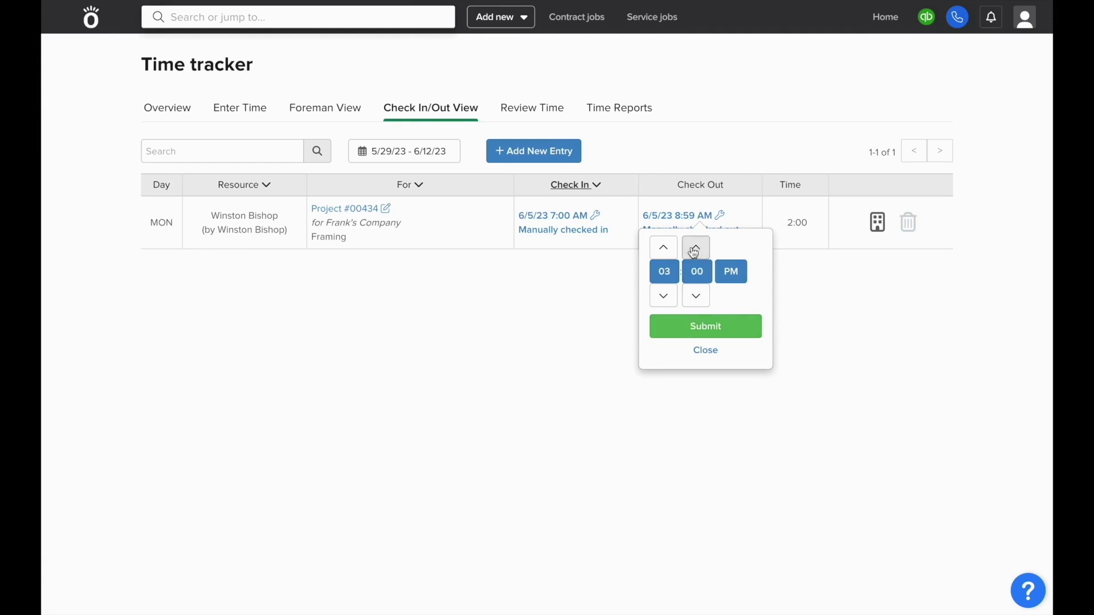
{"action": "left_click", "coordinate": [664, 248]}
{"action": "left_click", "coordinate": [677, 328]}
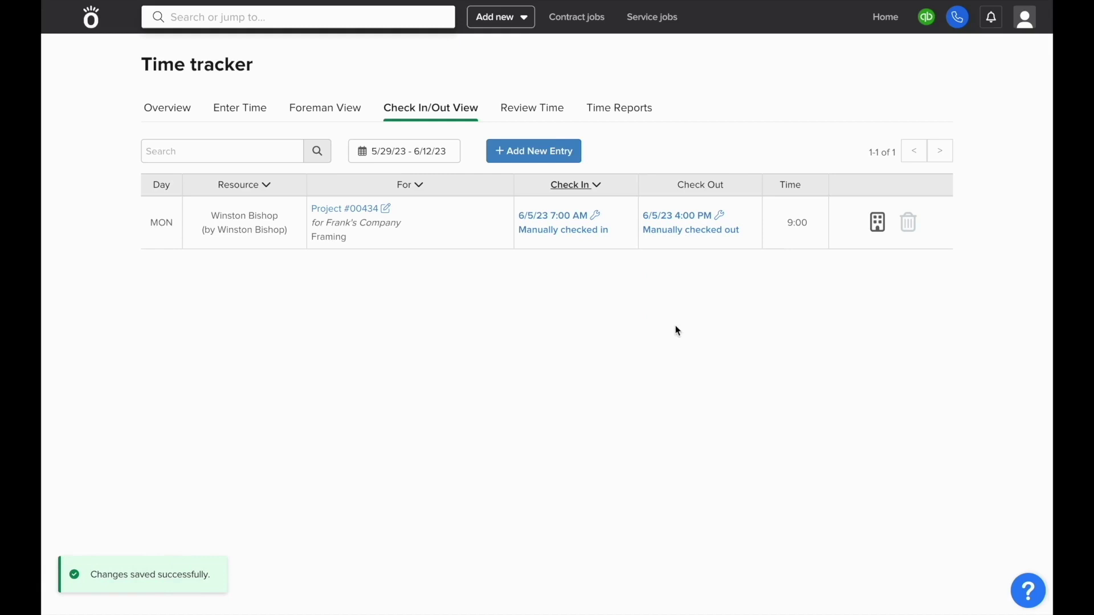
Split the 9:00 Framing entry into 8:00 straight ($604.24) and 1:00 overtime ($106.07).
{"action": "left_click", "coordinate": [530, 115]}
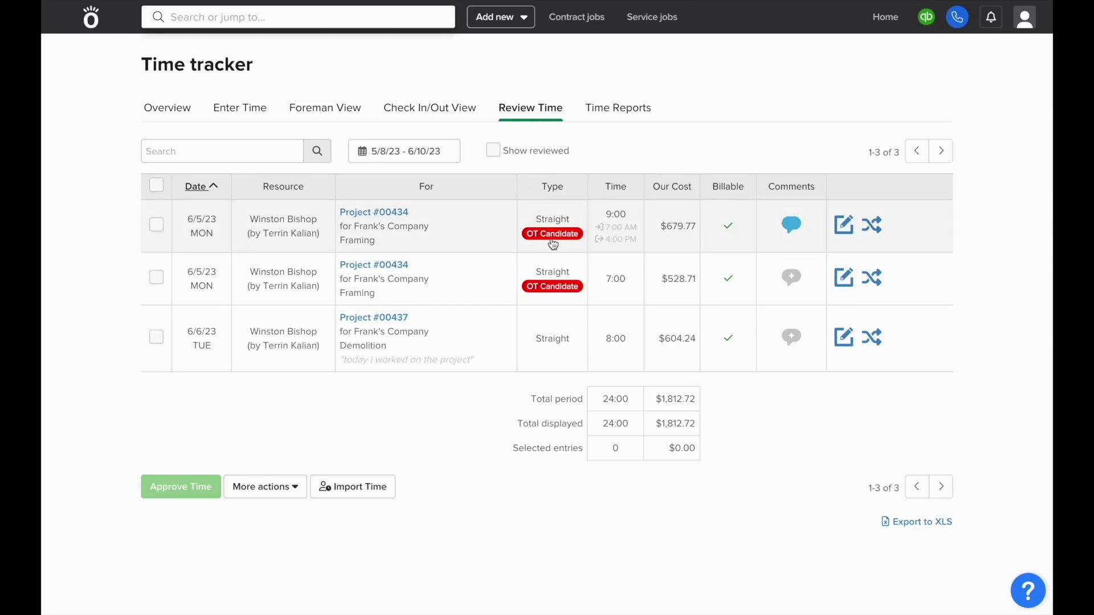
{"action": "left_click", "coordinate": [871, 226]}
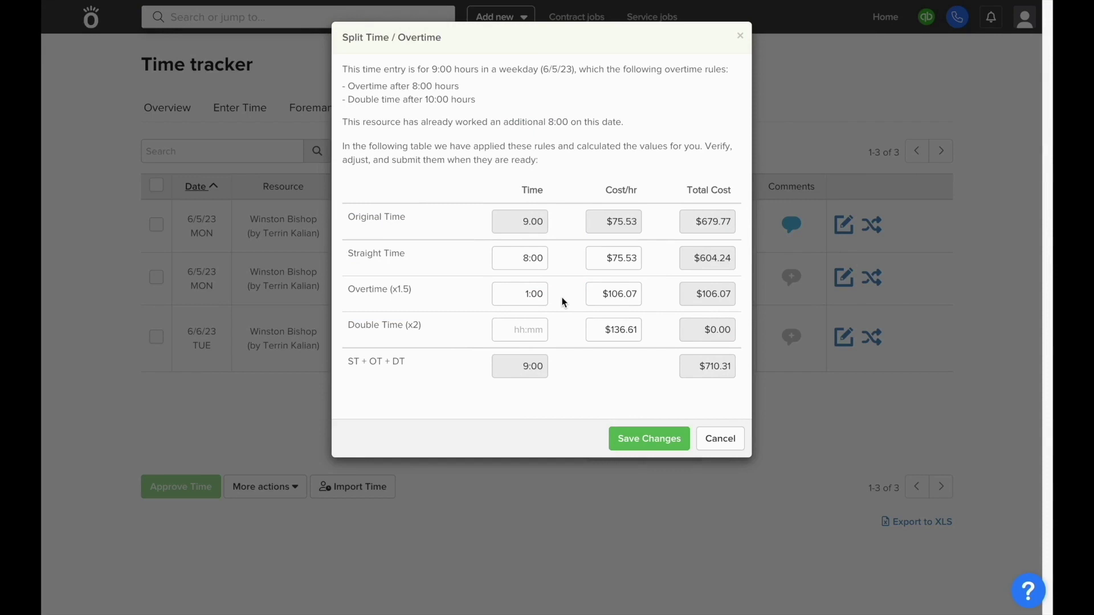
{"action": "left_click", "coordinate": [650, 444]}
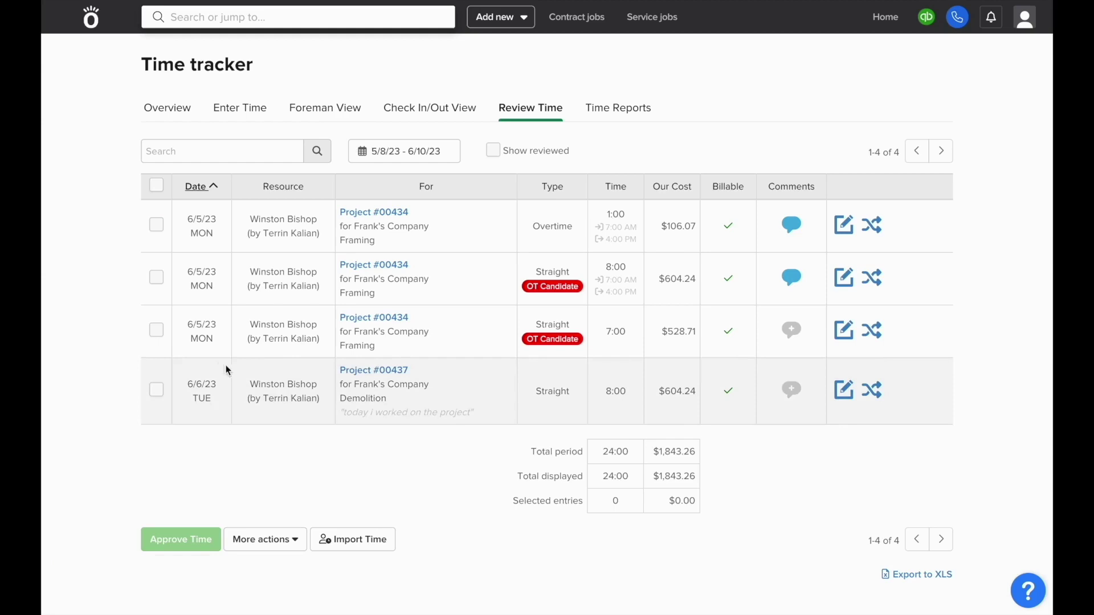
Delete the 7:00 Framing straight-time entry dated 6/5/23 from Review Time.
{"action": "left_click", "coordinate": [160, 335]}
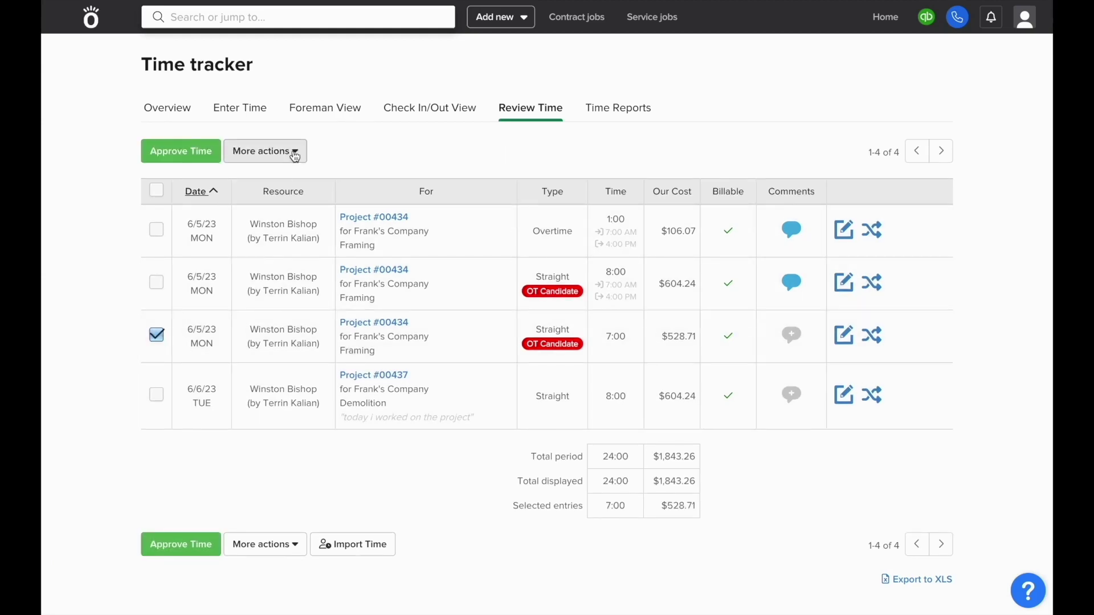
{"action": "left_click", "coordinate": [294, 155]}
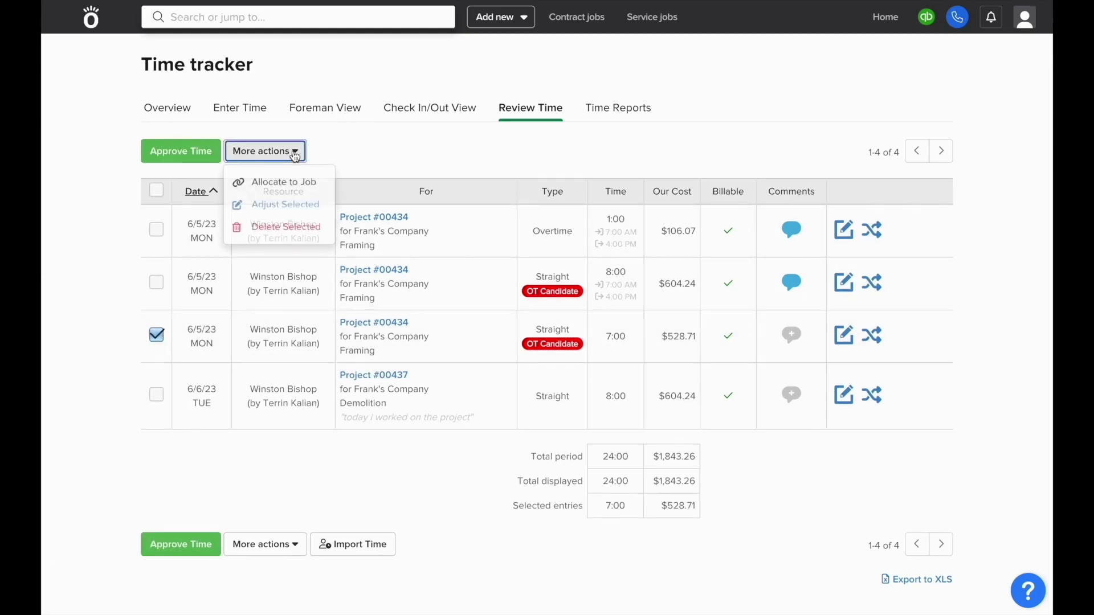
{"action": "left_click", "coordinate": [305, 228]}
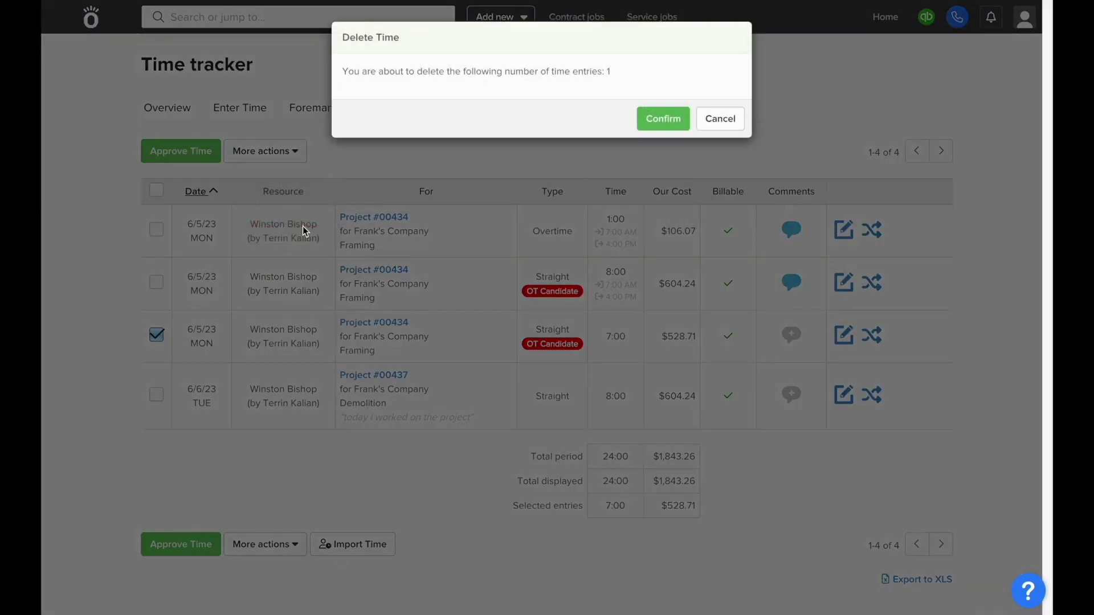
{"action": "left_click", "coordinate": [661, 119]}
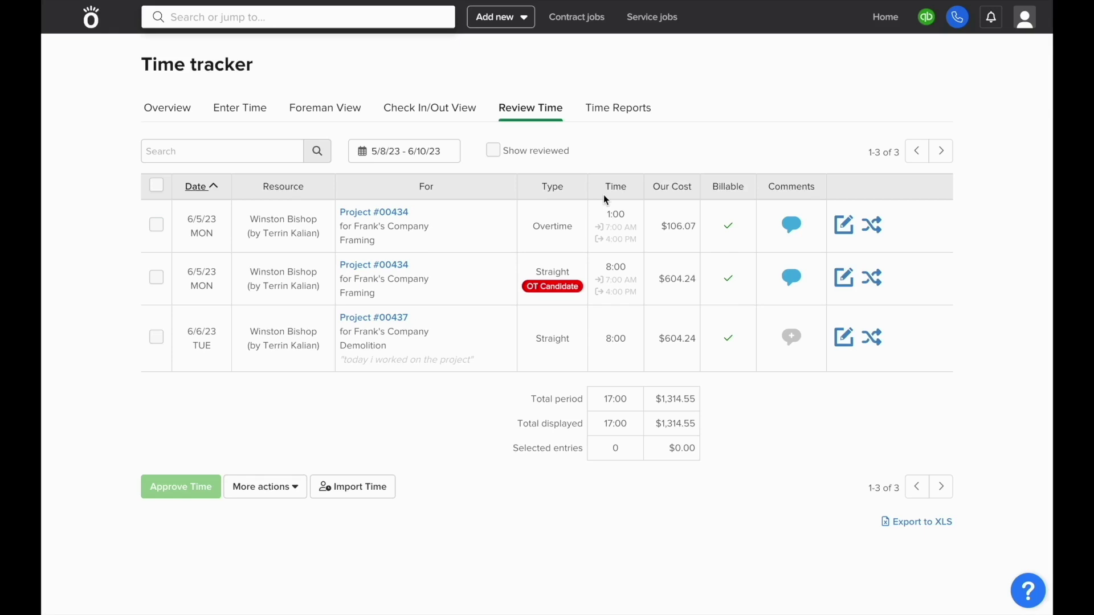
Move the 6/6/23 Demolition entry to Project #00434 Painting and save it.
{"action": "left_click", "coordinate": [843, 337]}
{"action": "double_click", "coordinate": [621, 340]}
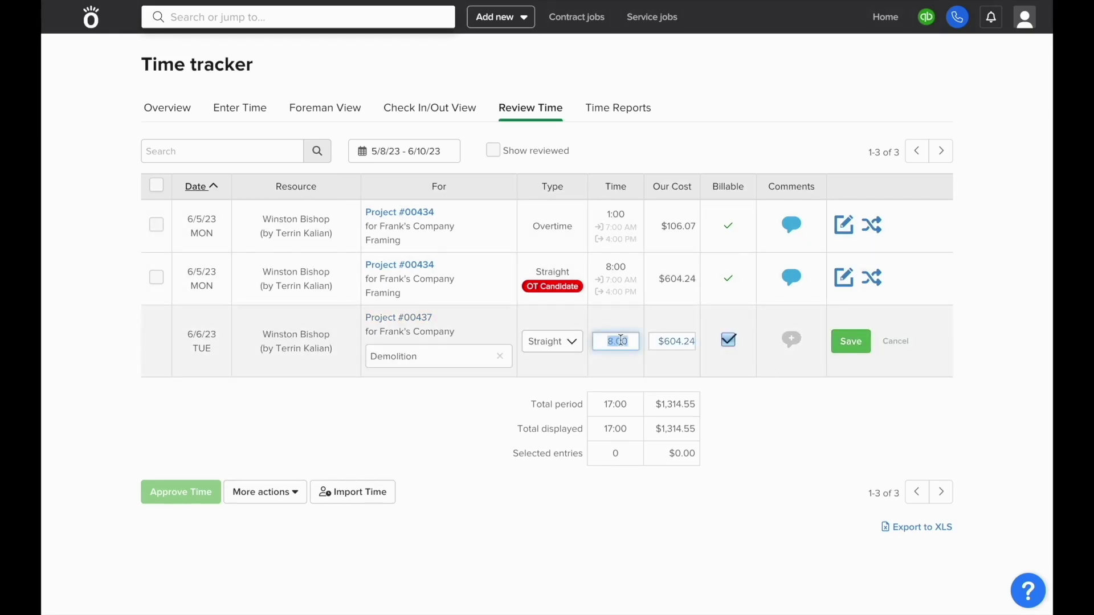
{"action": "left_click", "coordinate": [665, 340]}
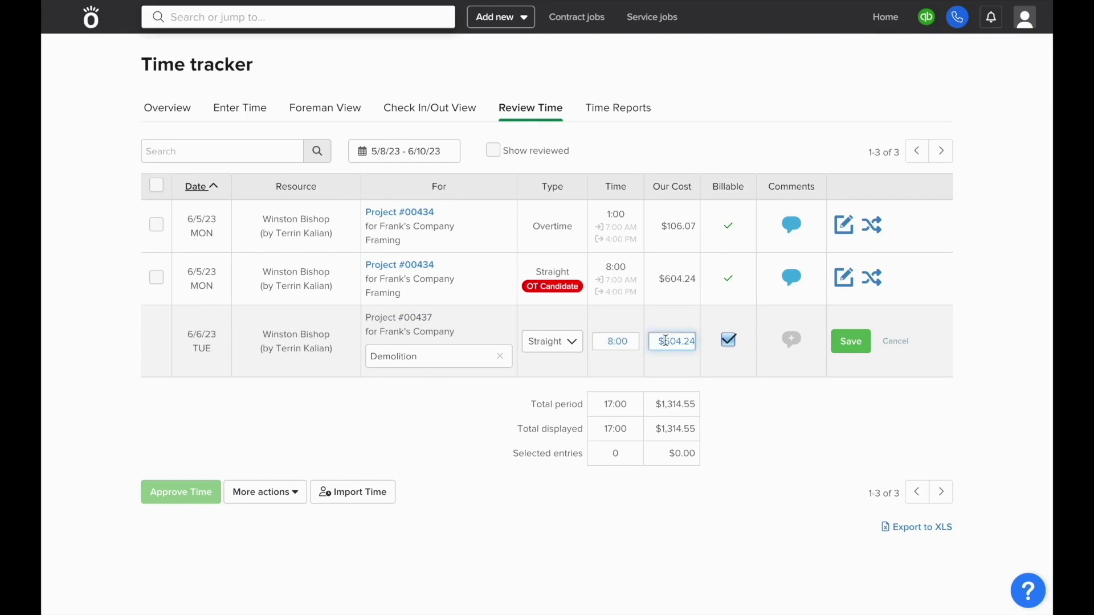
{"action": "left_click", "coordinate": [448, 357]}
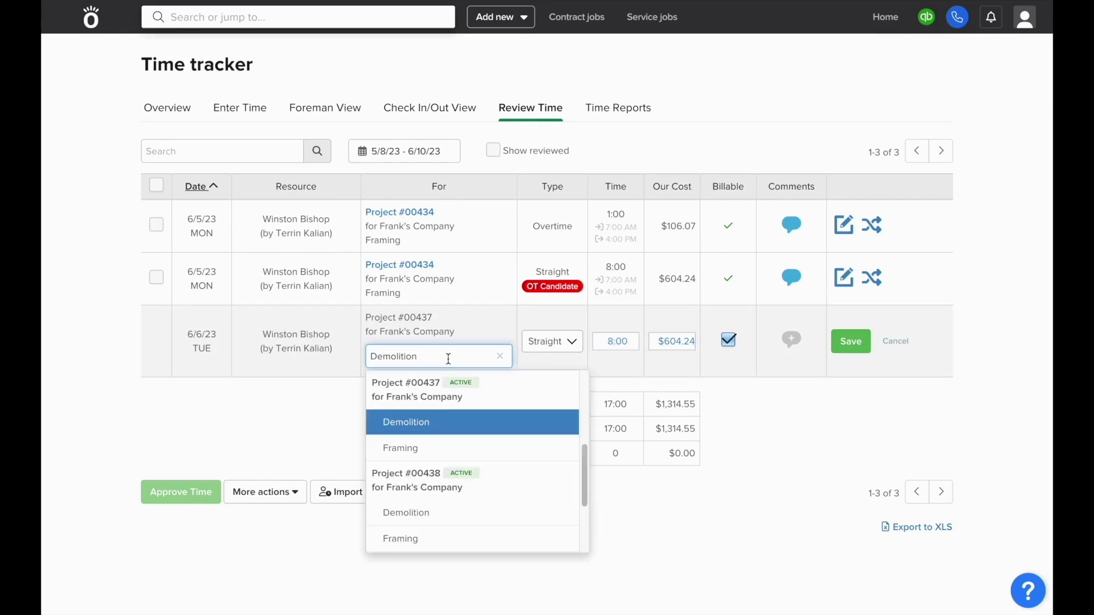
{"action": "key", "text": "BackSpace"}
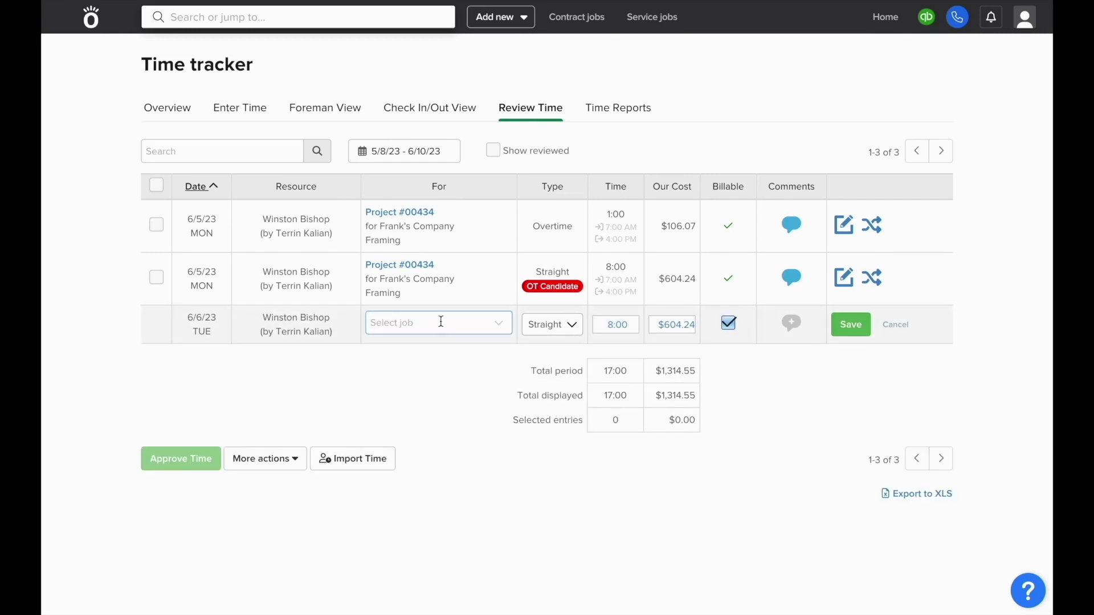
{"action": "type", "text": "434"}
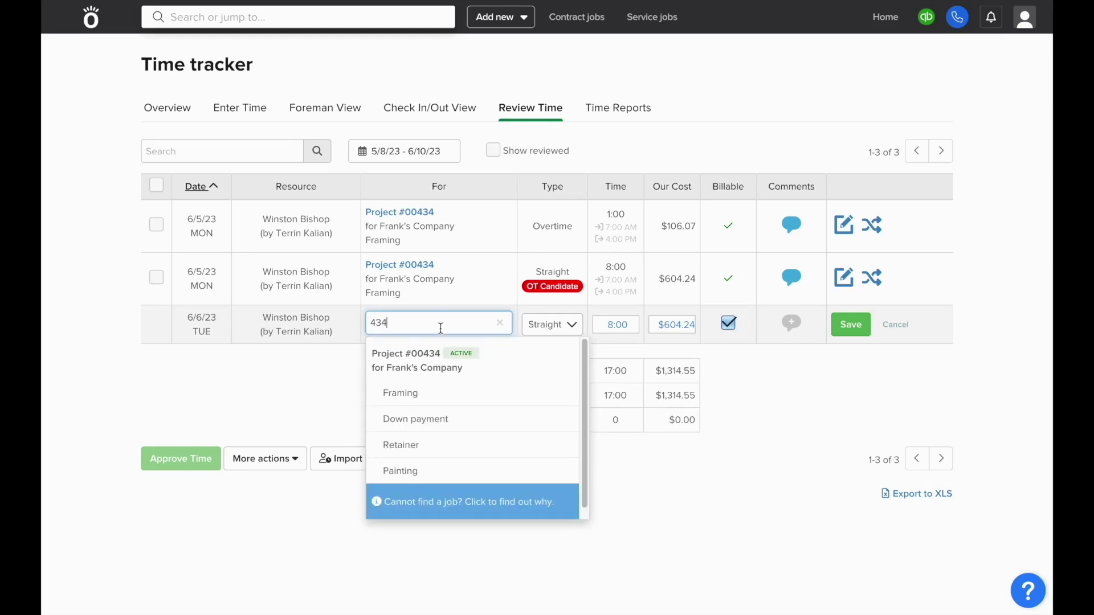
{"action": "left_click", "coordinate": [447, 473]}
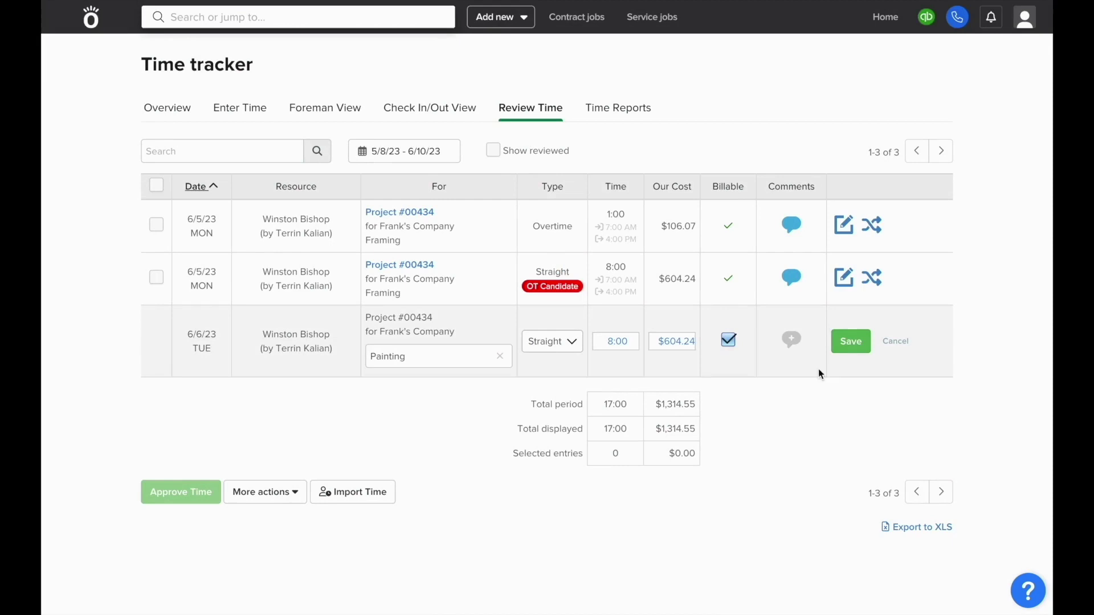
{"action": "left_click", "coordinate": [849, 347]}
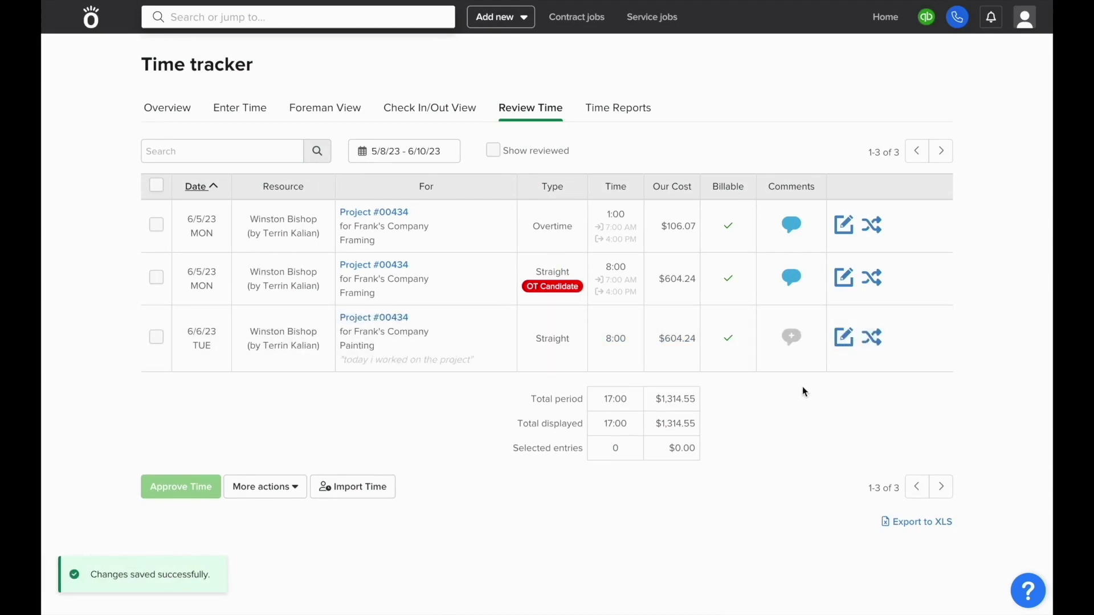
Select all three remaining time entries and approve them.
{"action": "left_click", "coordinate": [157, 186]}
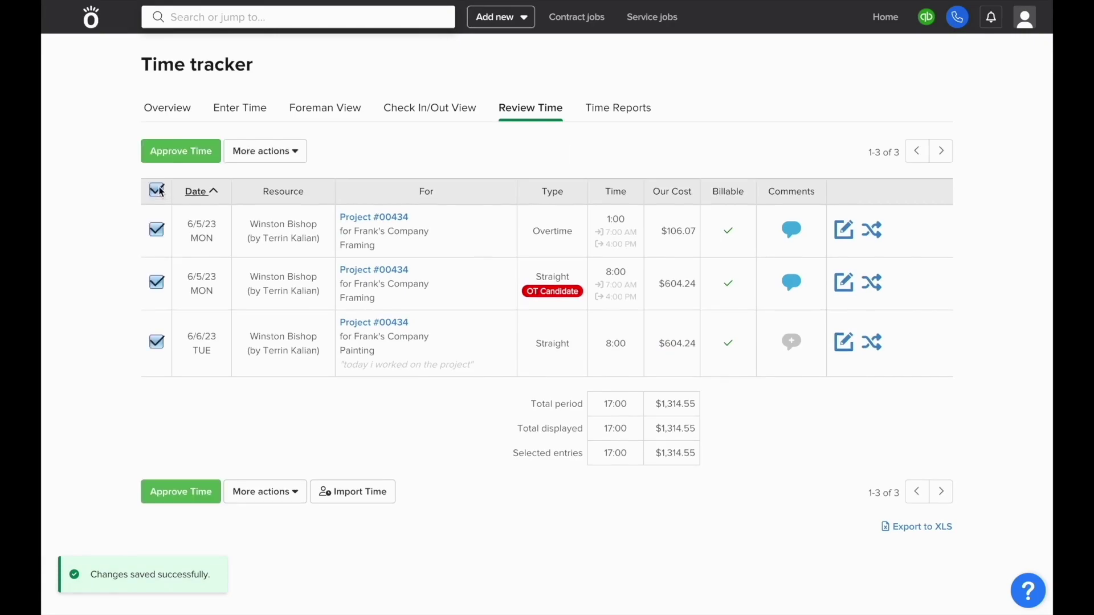
{"action": "left_click", "coordinate": [180, 151]}
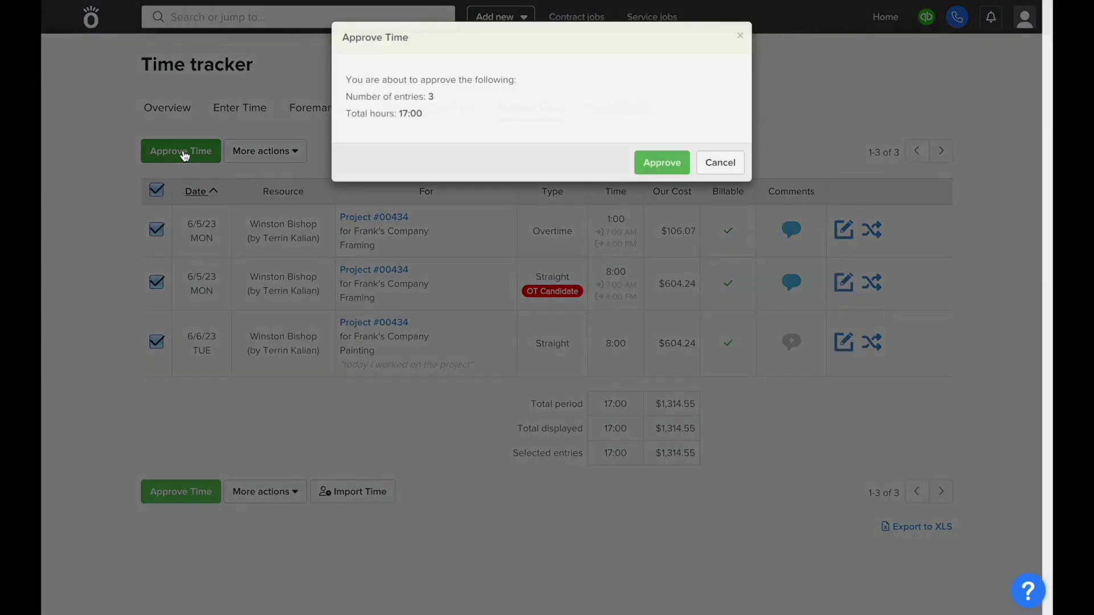
{"action": "left_click", "coordinate": [653, 174]}
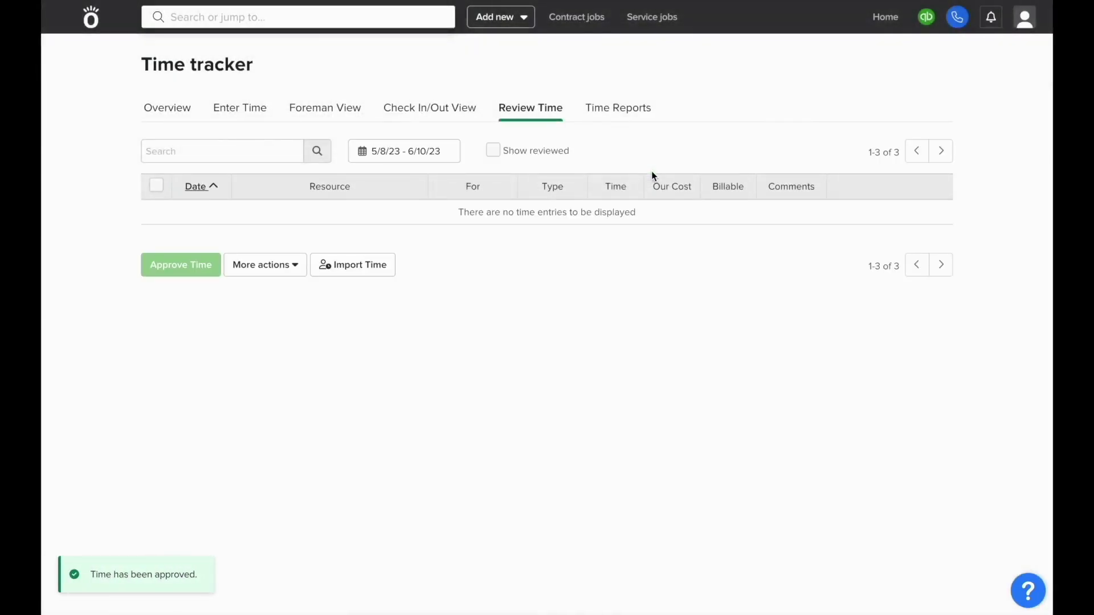